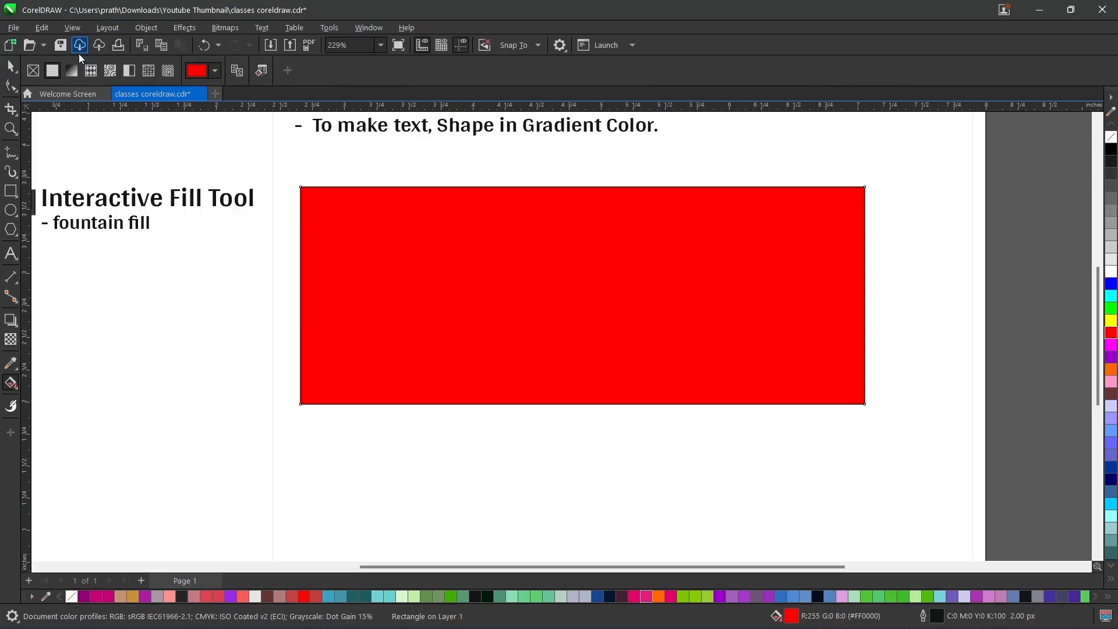
Apply a linear fountain fill to the red rectangle and shorten the gradient so its white end sits near the rectangle's middle.
{"action": "left_click", "coordinate": [71, 71]}
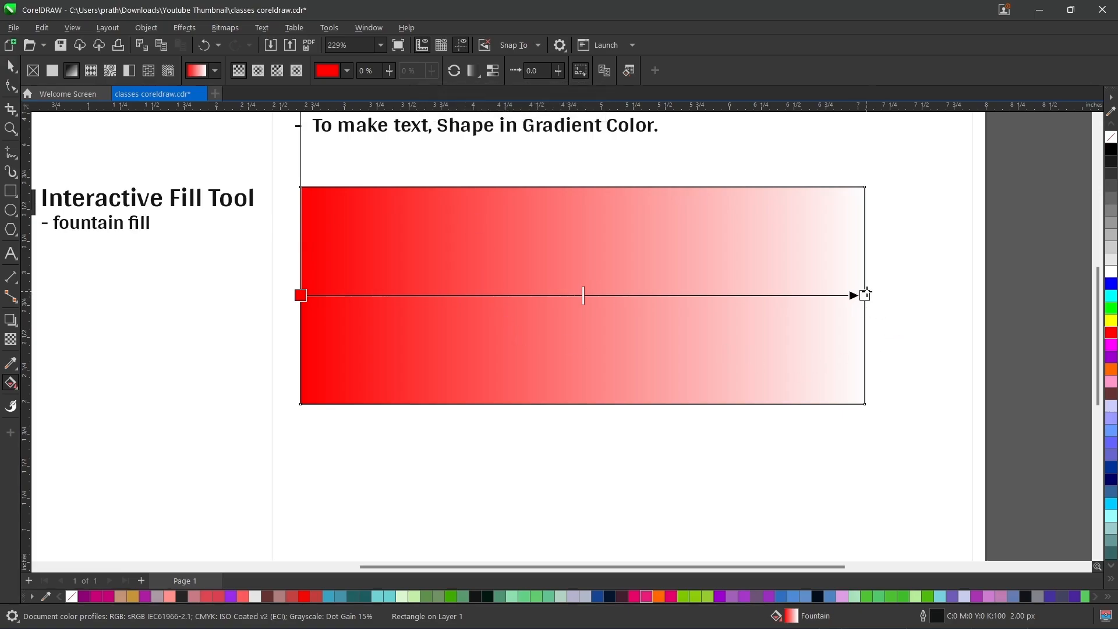
{"action": "left_click_drag", "start_coordinate": [864, 295], "coordinate": [564, 292]}
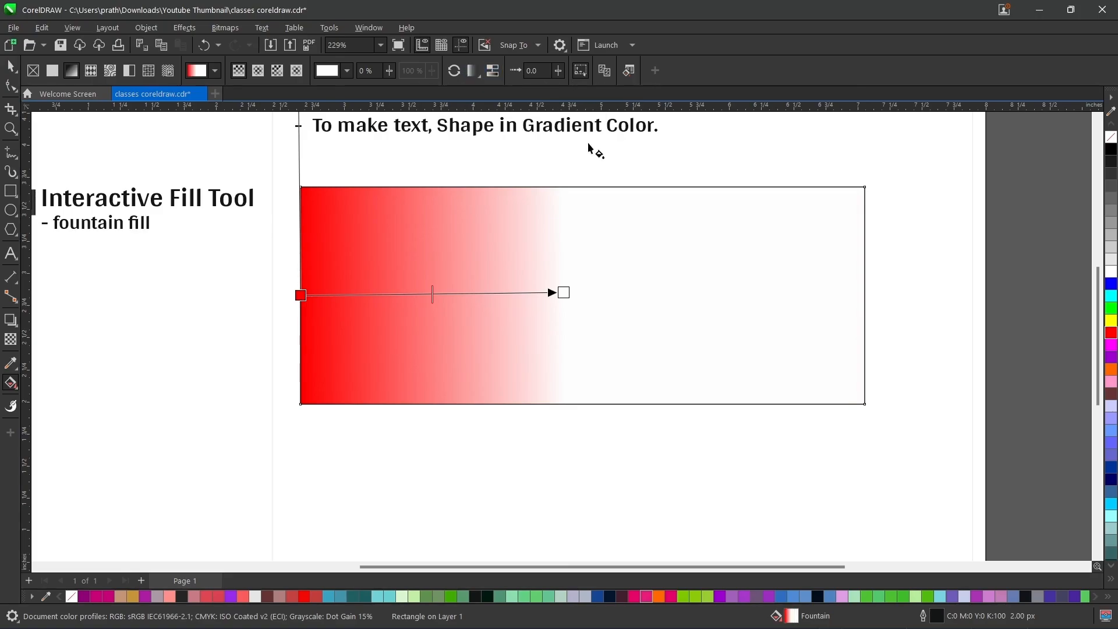
Add a color node at about 21% along the rectangle's gradient and color it dark green.
{"action": "double_click", "coordinate": [357, 294]}
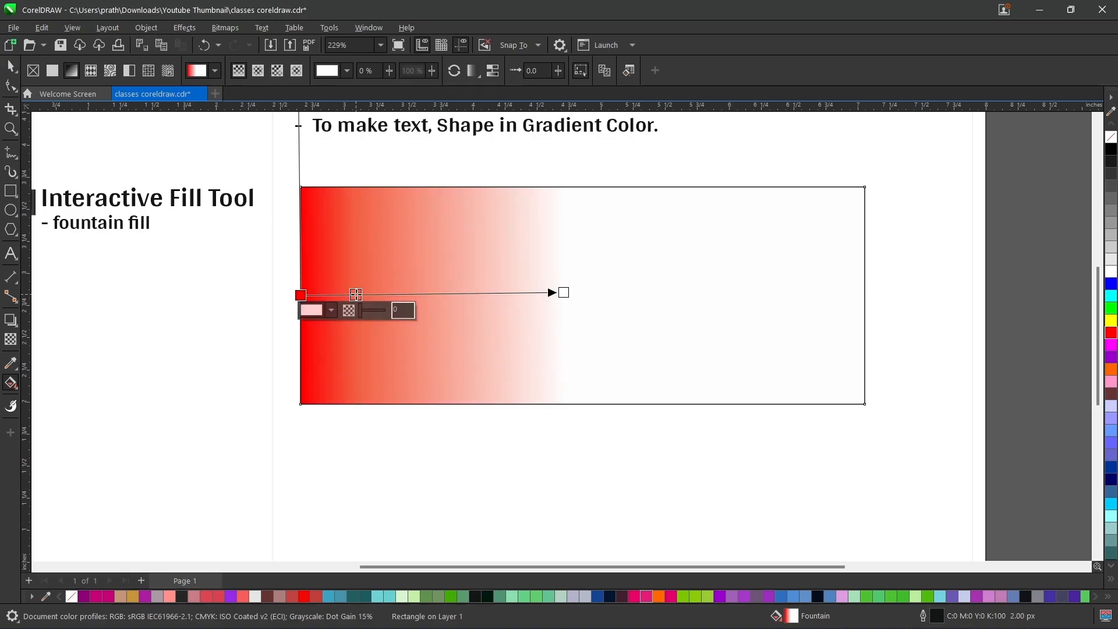
{"action": "left_click", "coordinate": [332, 311]}
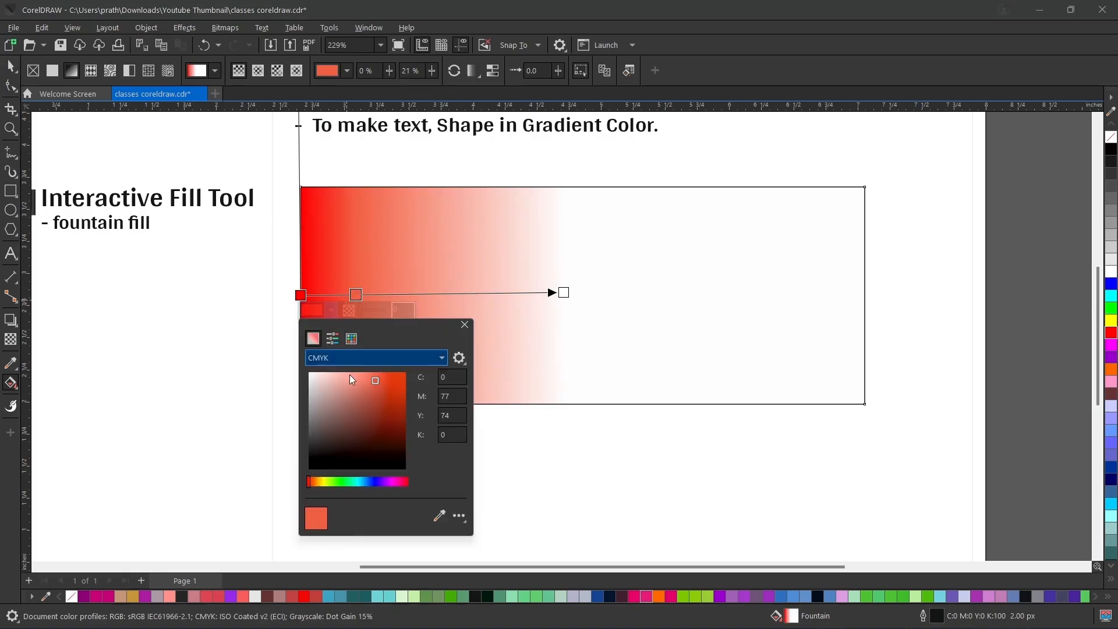
{"action": "left_click", "coordinate": [339, 484]}
{"action": "left_click", "coordinate": [397, 412]}
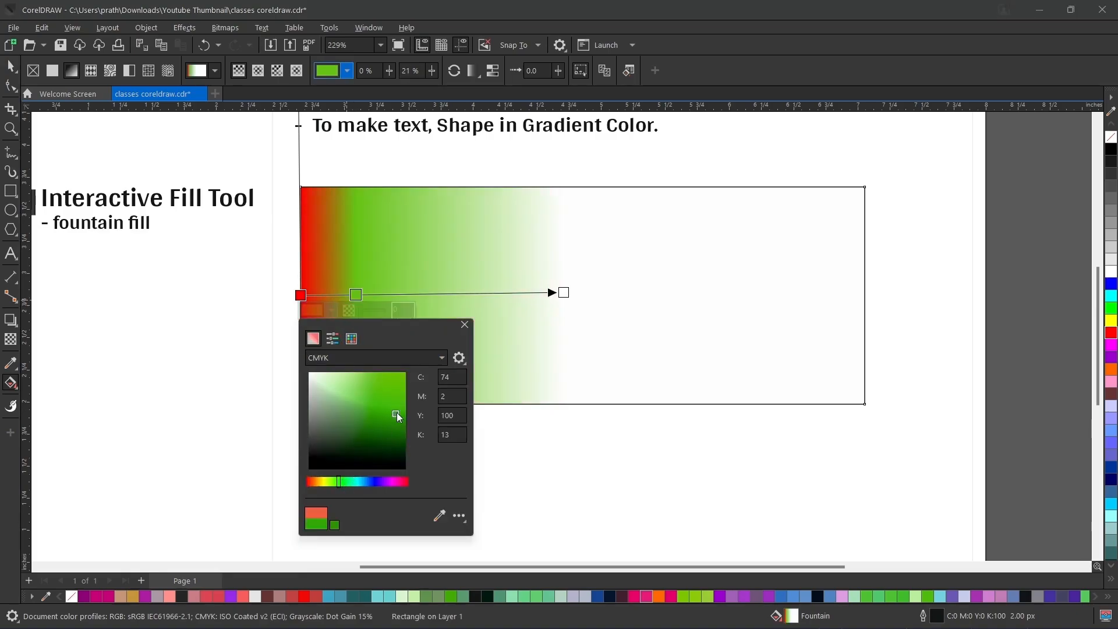
{"action": "left_click", "coordinate": [455, 293]}
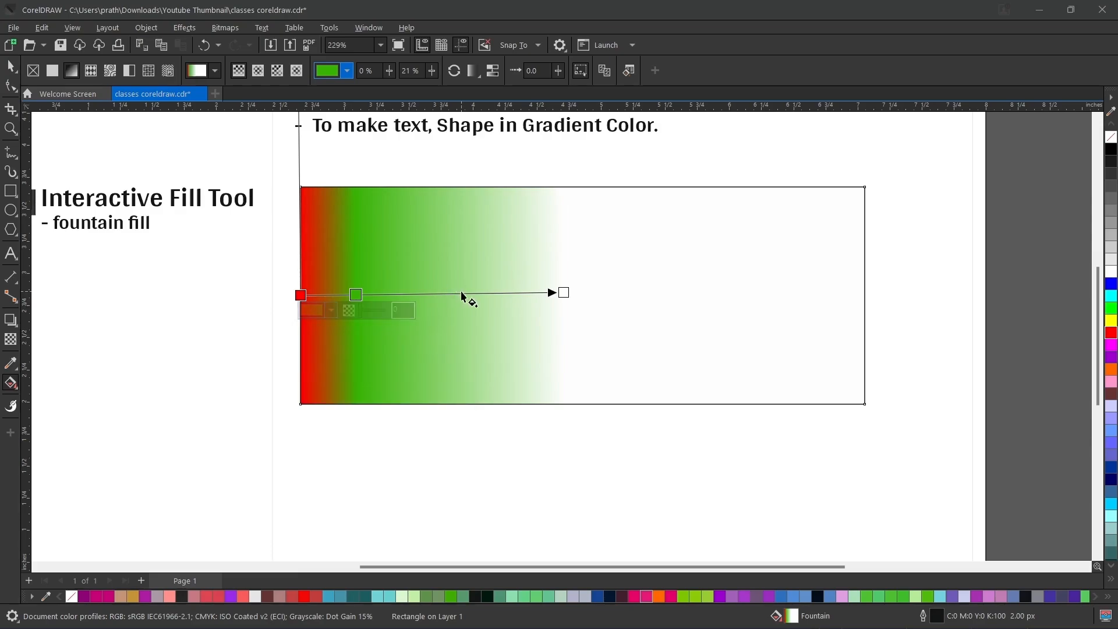
Add another color node at about 57% along the gradient and color it purple, C92 M100 Y0 K0.
{"action": "double_click", "coordinate": [452, 294]}
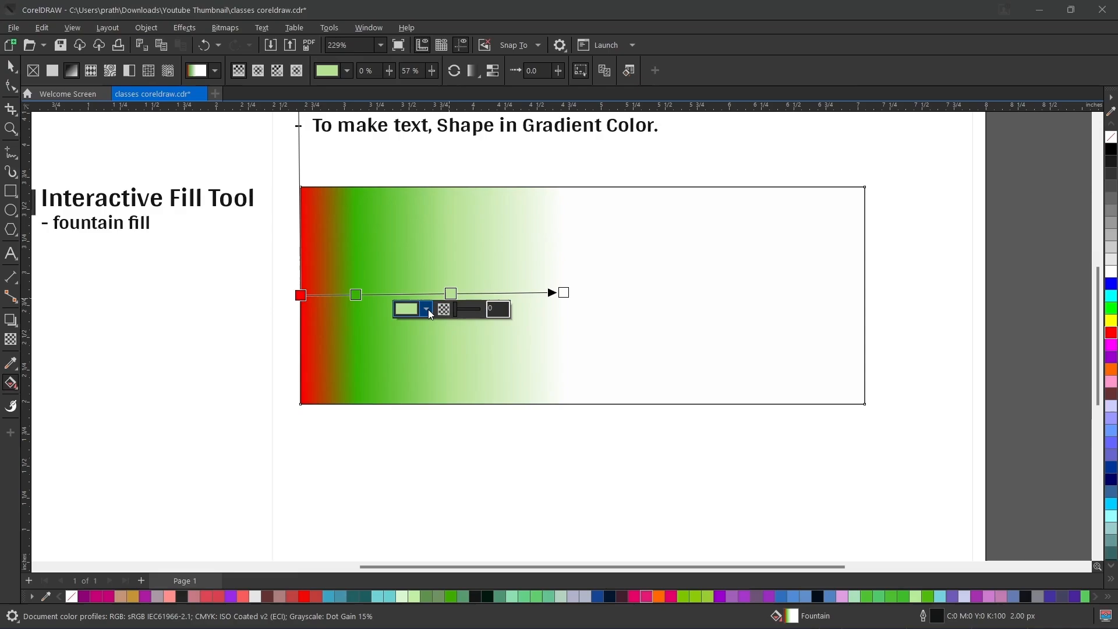
{"action": "left_click", "coordinate": [427, 309]}
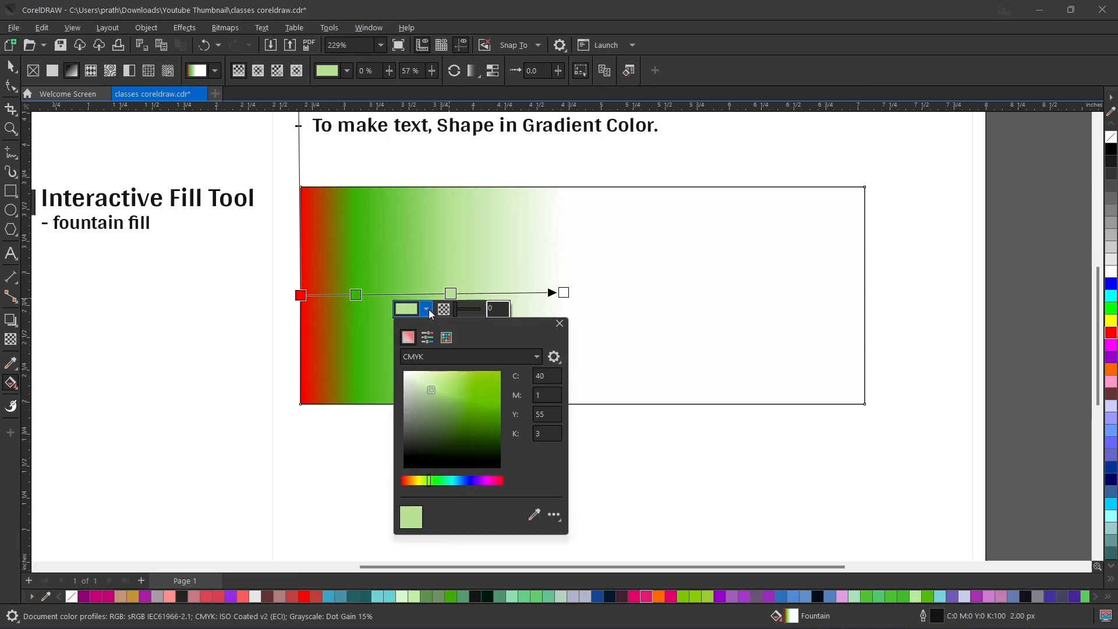
{"action": "left_click", "coordinate": [470, 480]}
{"action": "left_click", "coordinate": [497, 389]}
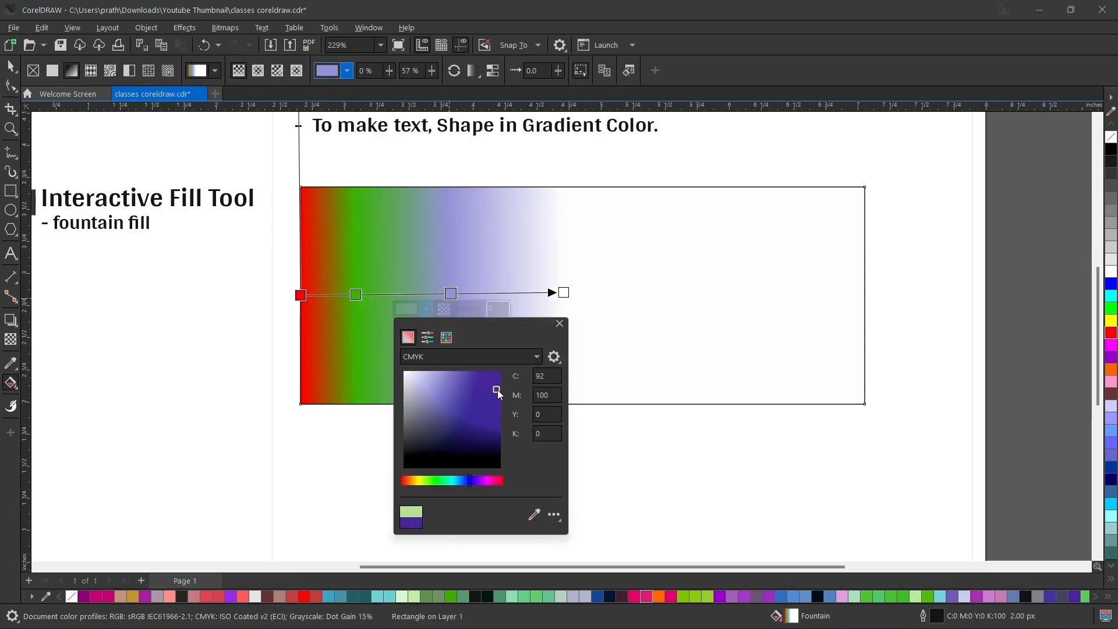
{"action": "left_click", "coordinate": [559, 324]}
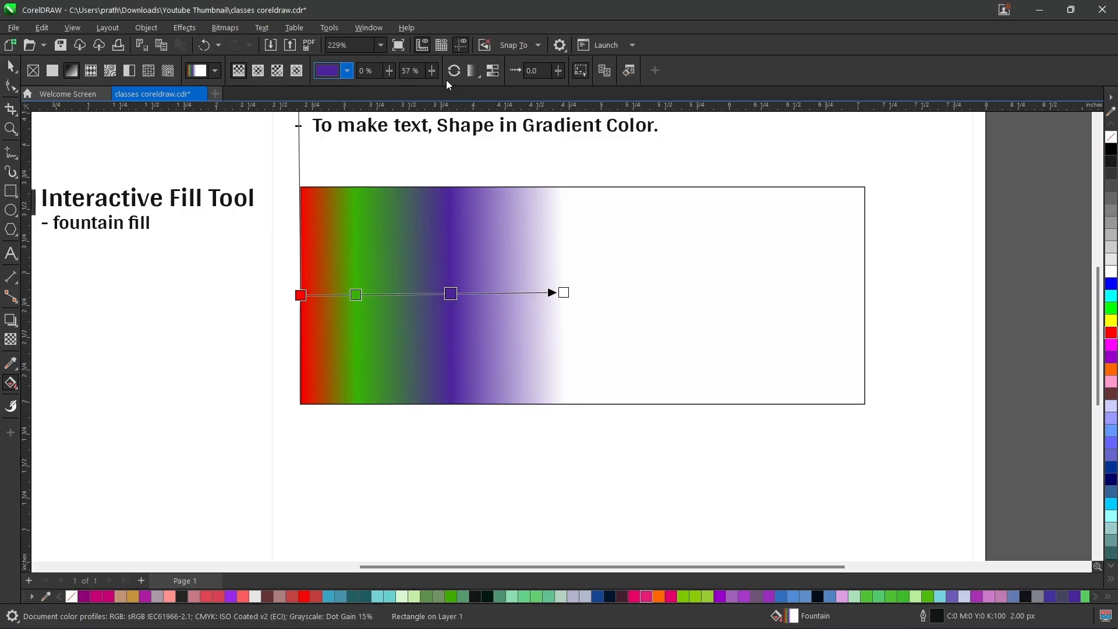
Set the purple node's position to 30%, and move it back along the gradient to about 58%.
{"action": "double_click", "coordinate": [408, 71]}
{"action": "type", "text": "3"}
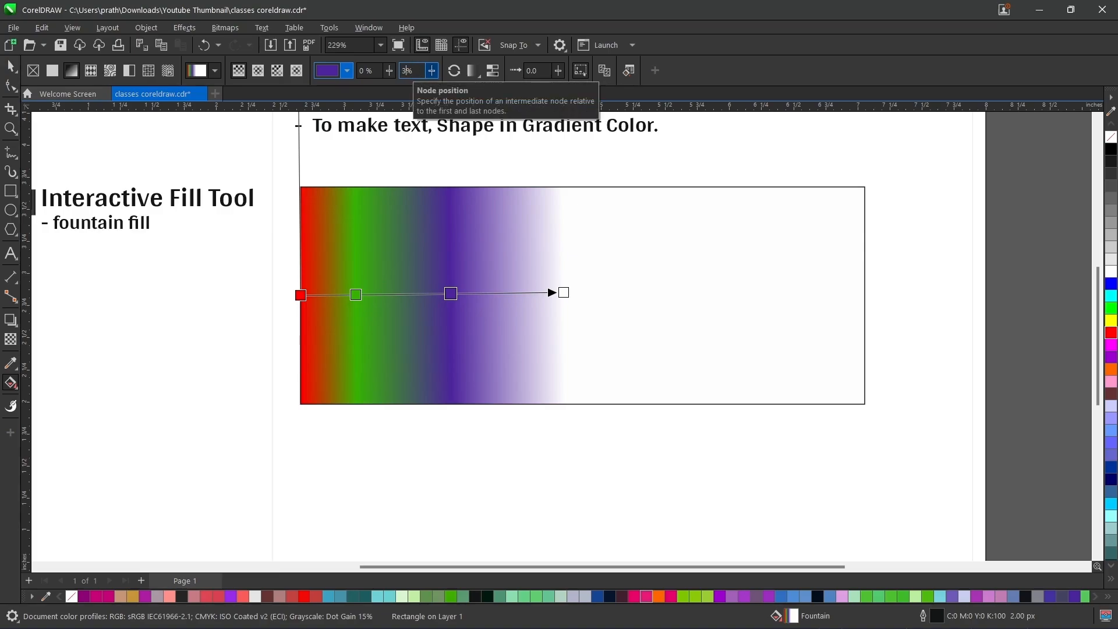
{"action": "type", "text": "0"}
{"action": "key", "text": "Return"}
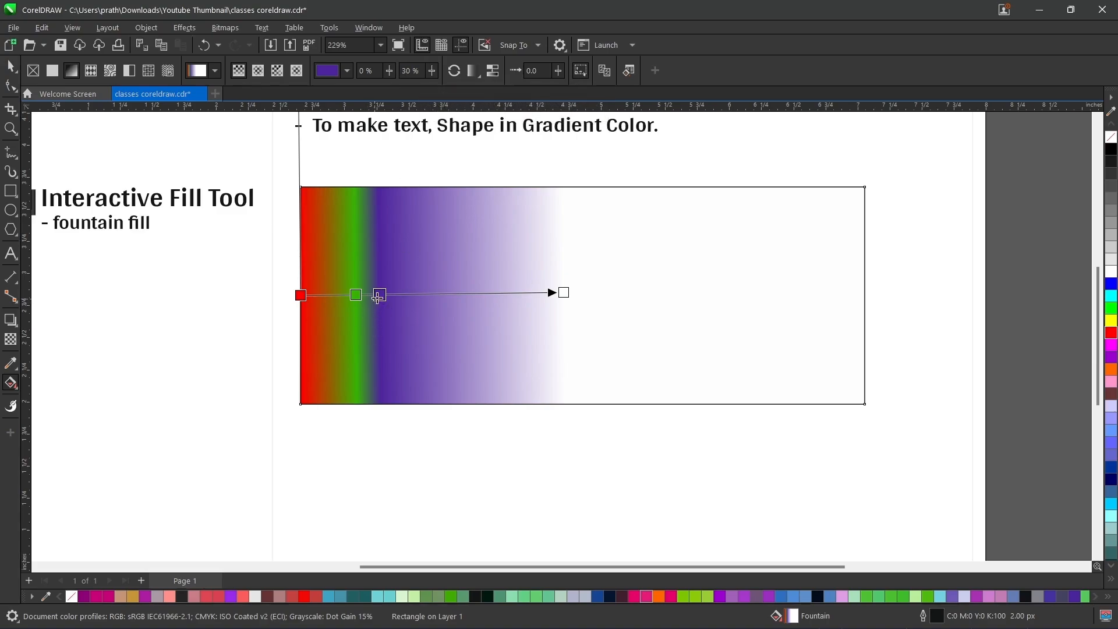
{"action": "left_click_drag", "start_coordinate": [380, 295], "coordinate": [466, 295]}
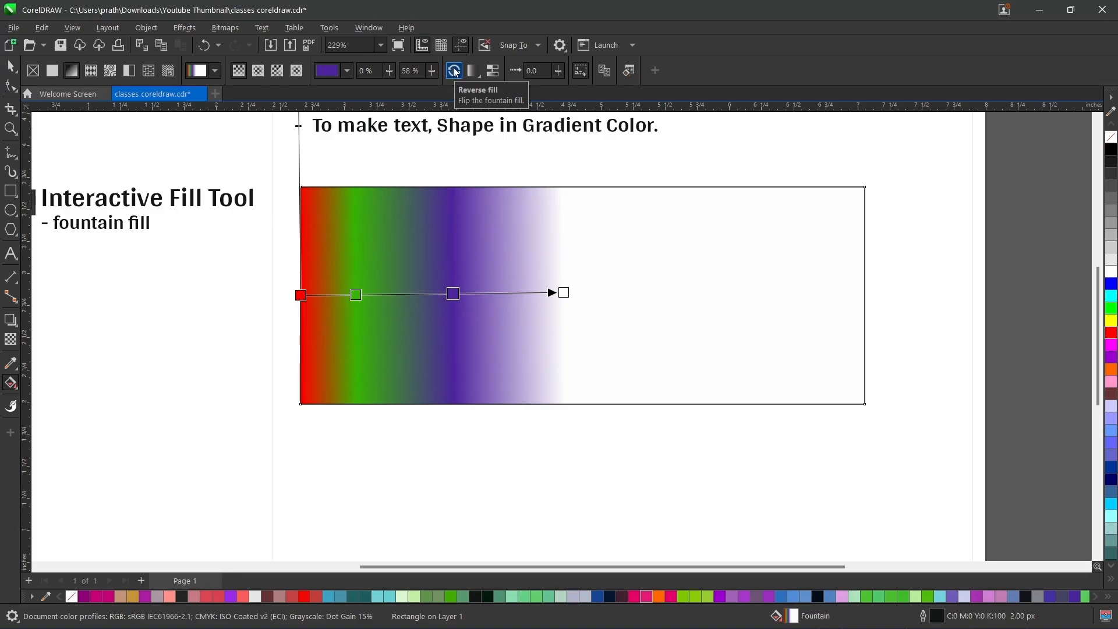
Draw a circle about 1.85 inches wide below the "fountain fill" text and fill it with red.
{"action": "scroll", "coordinate": [559, 174], "scroll_direction": "down", "scroll_amount": 1}
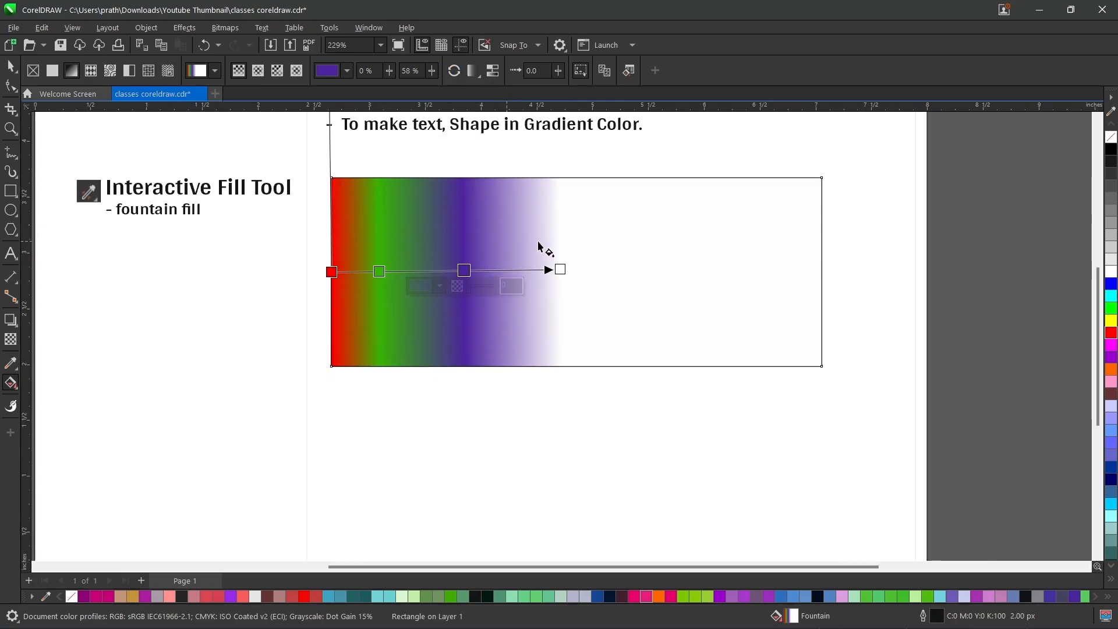
{"action": "left_click", "coordinate": [11, 210]}
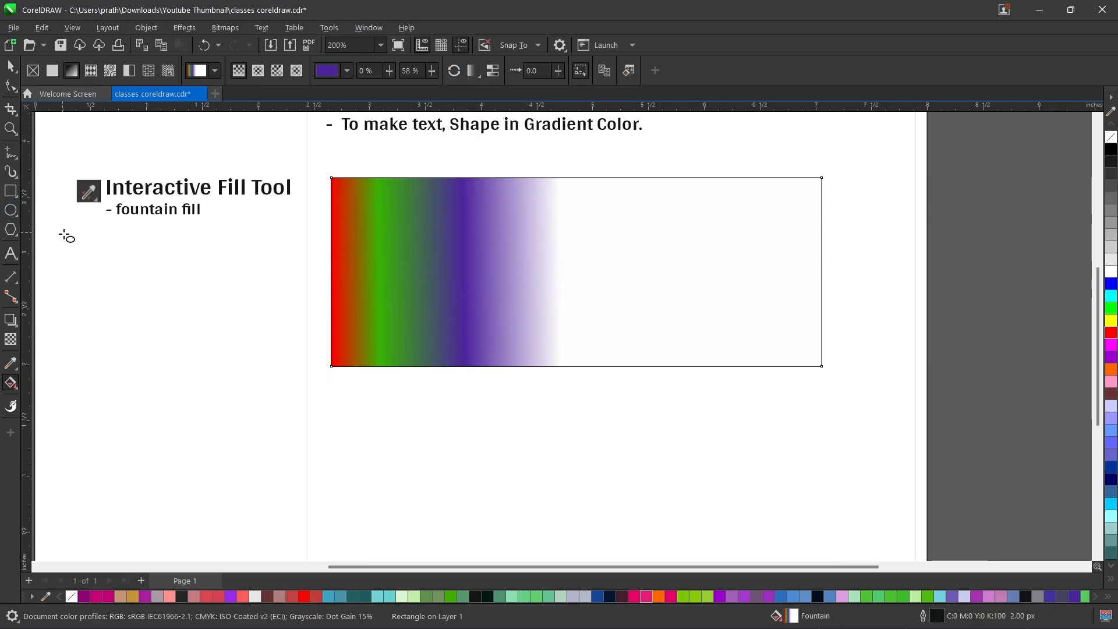
{"action": "left_click_drag", "start_coordinate": [67, 288], "coordinate": [274, 492]}
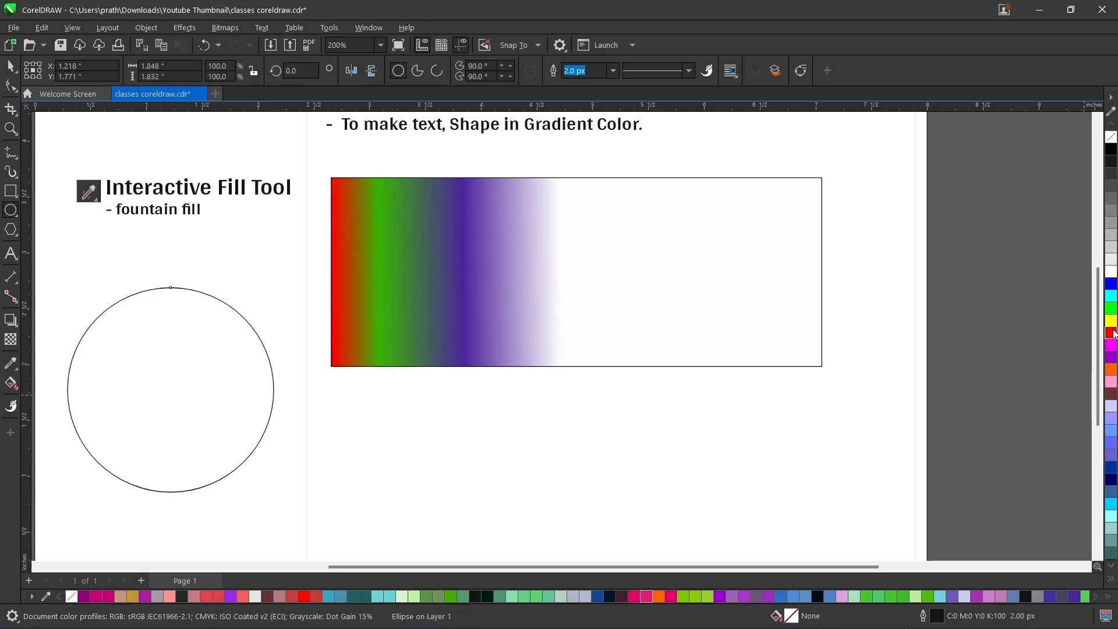
{"action": "left_click", "coordinate": [1111, 333]}
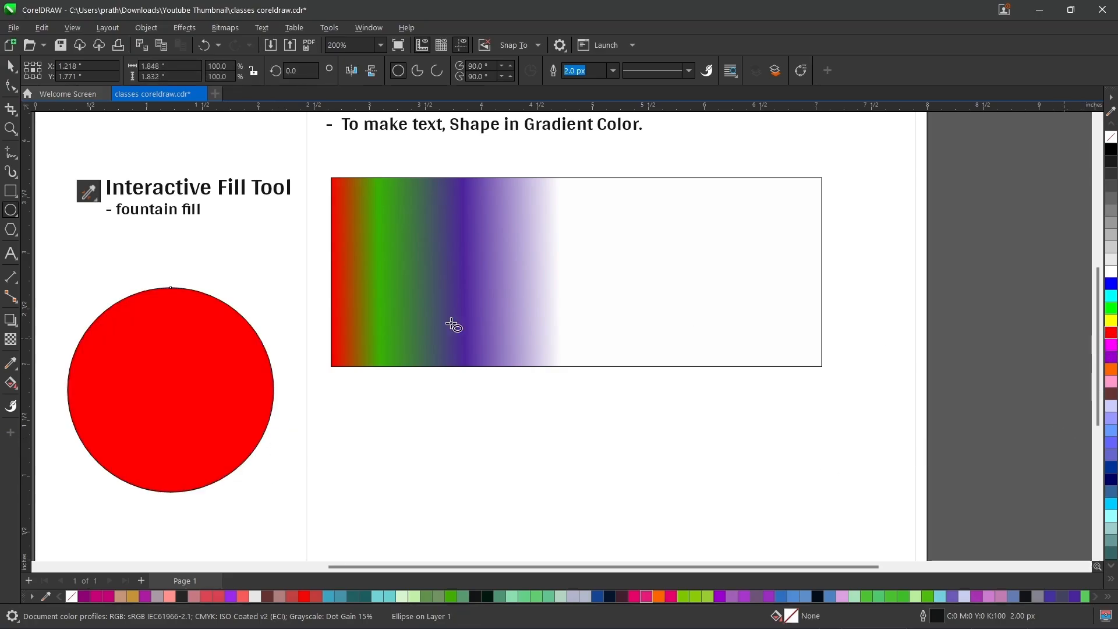
Give the circle a linear fountain fill from red to blue-violet, C99 M100 Y0 K0, and reverse the gradient.
{"action": "left_click", "coordinate": [12, 384]}
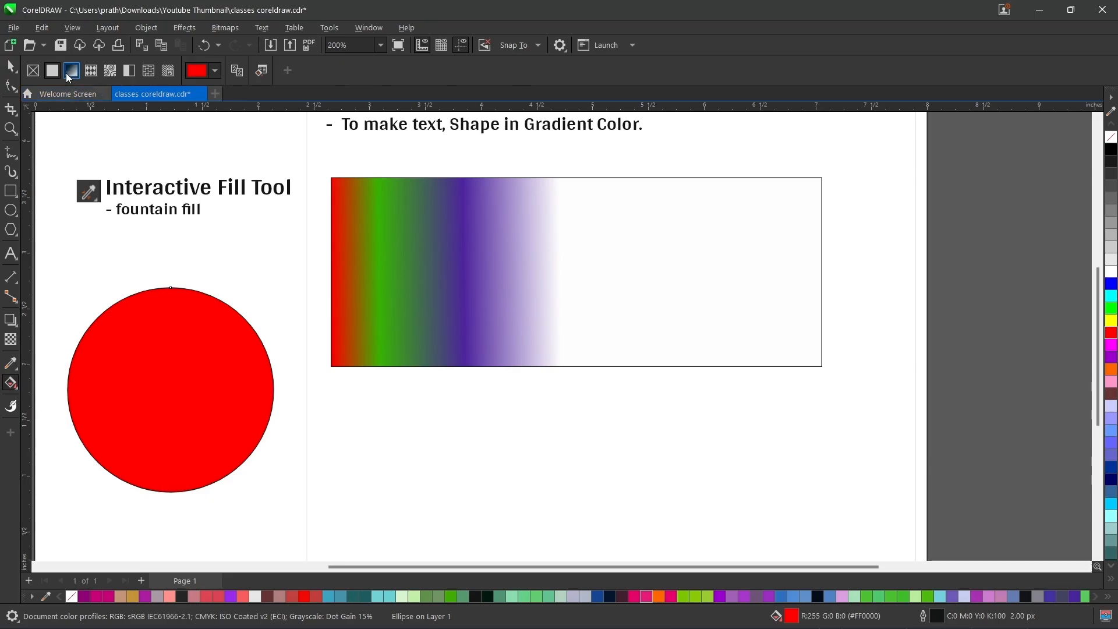
{"action": "left_click", "coordinate": [67, 74]}
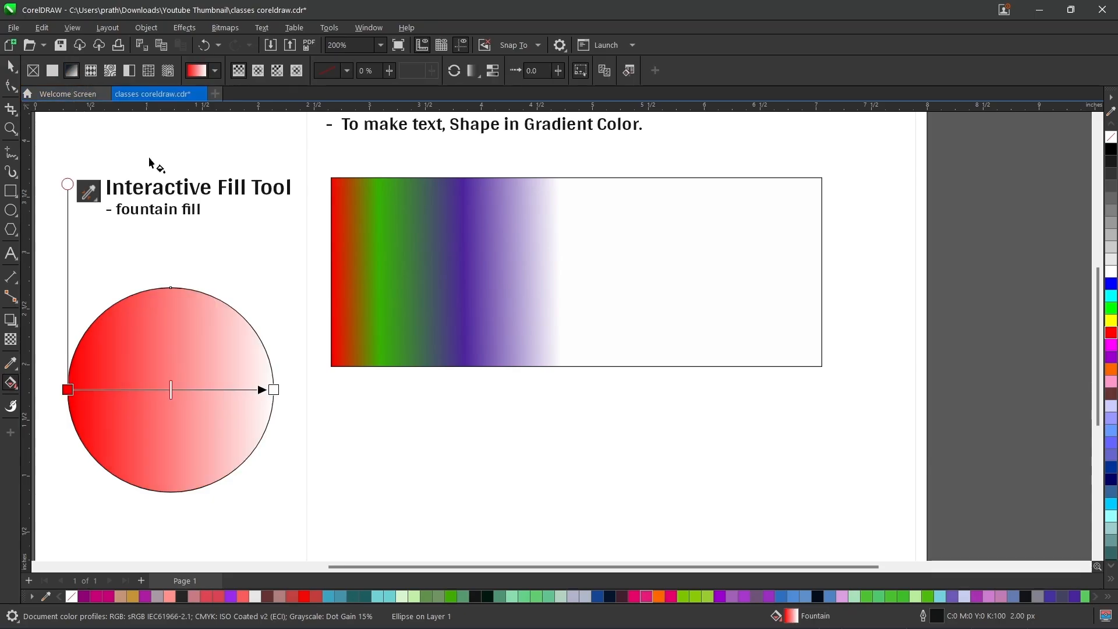
{"action": "left_click", "coordinate": [272, 389]}
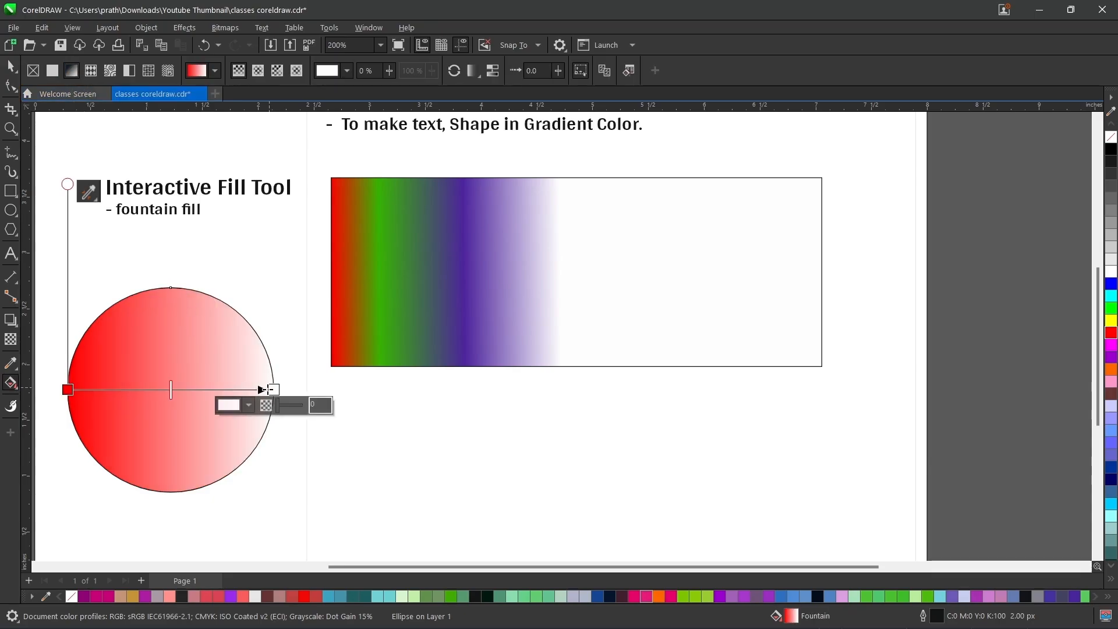
{"action": "left_click", "coordinate": [246, 406]}
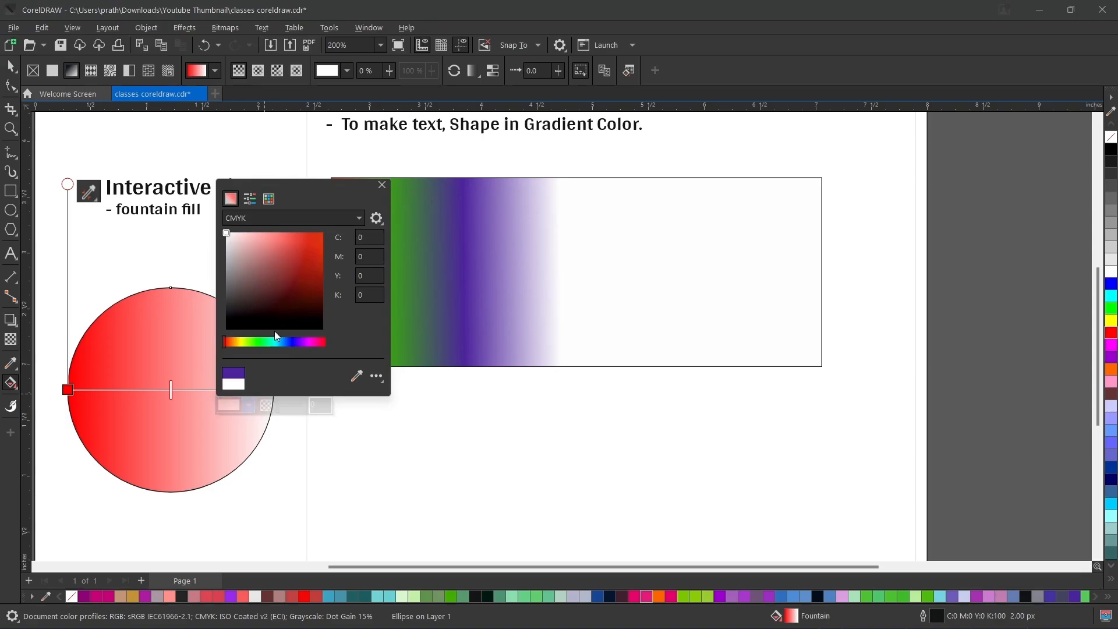
{"action": "left_click", "coordinate": [291, 342]}
{"action": "left_click", "coordinate": [309, 269]}
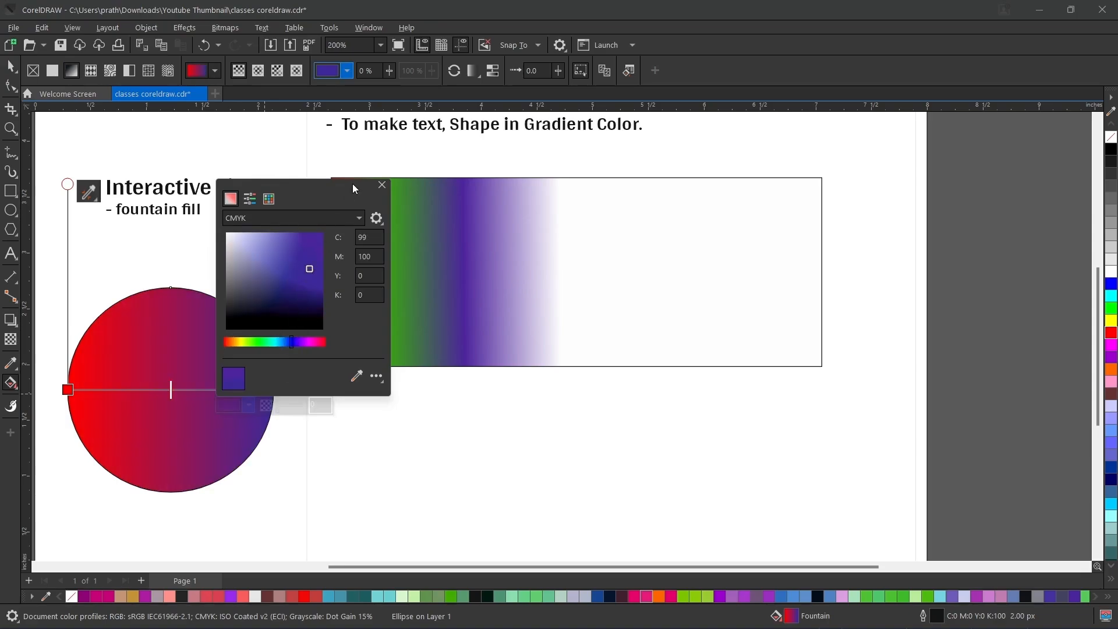
{"action": "left_click", "coordinate": [381, 185]}
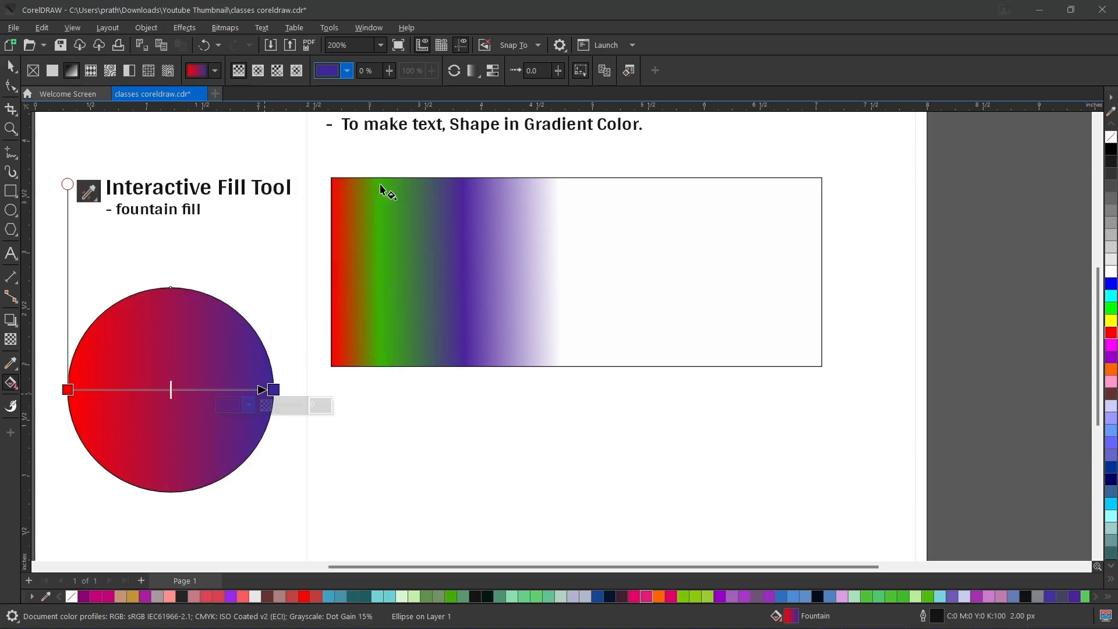
{"action": "left_click", "coordinate": [455, 72]}
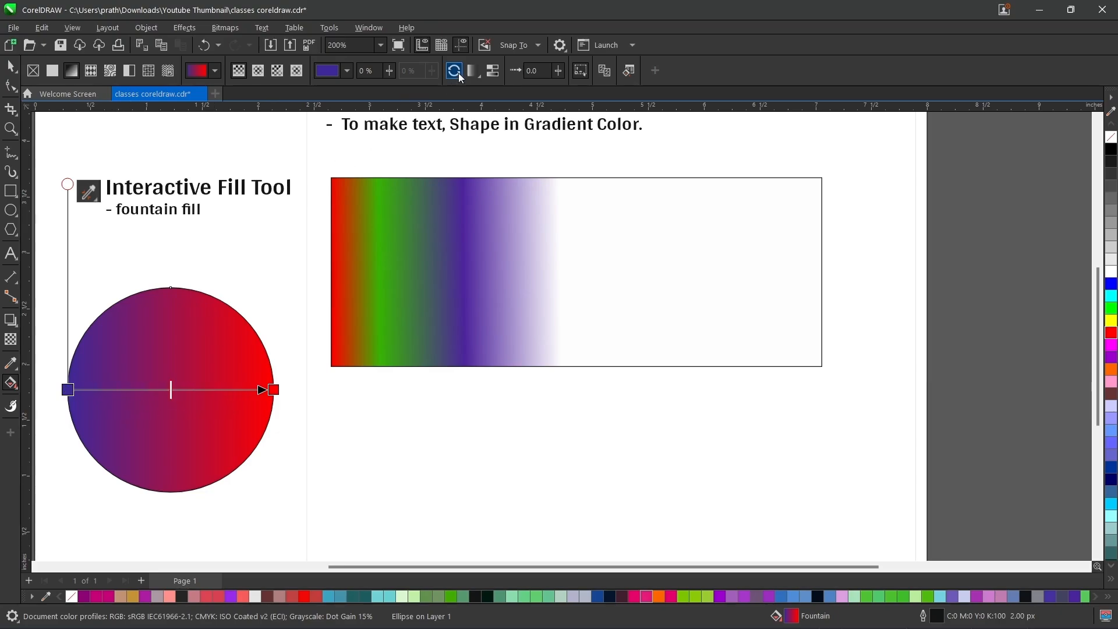
Select the multicolor rectangle and set its linear fountain fill to Repeat and Mirror.
{"action": "left_click", "coordinate": [515, 221]}
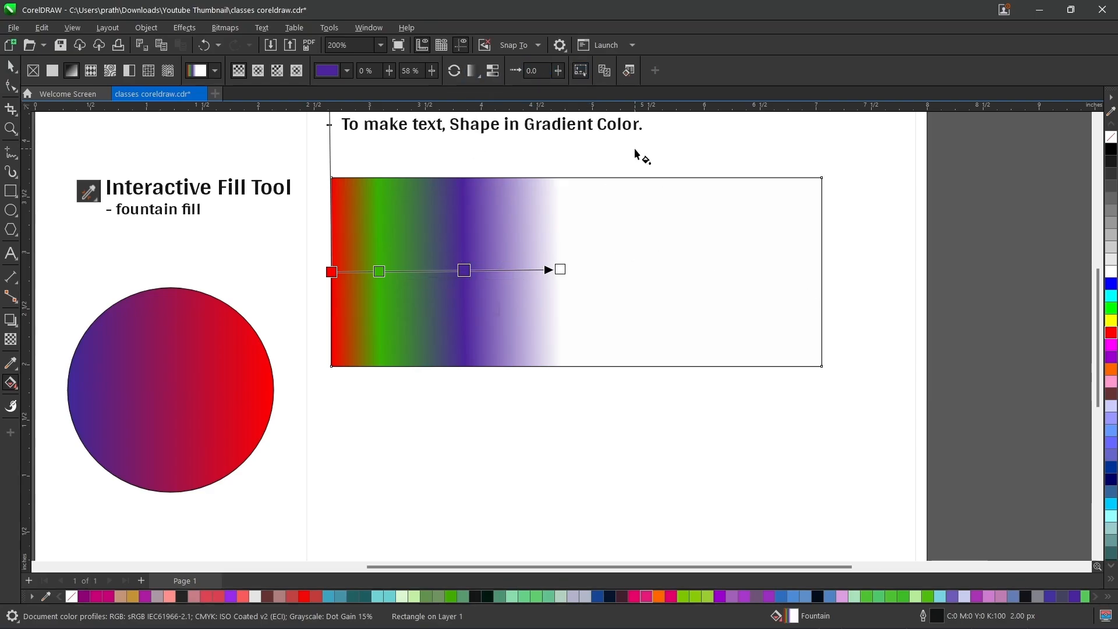
{"action": "scroll", "coordinate": [634, 148], "scroll_direction": "up", "scroll_amount": 1}
{"action": "scroll", "coordinate": [498, 149], "scroll_direction": "up", "scroll_amount": 1}
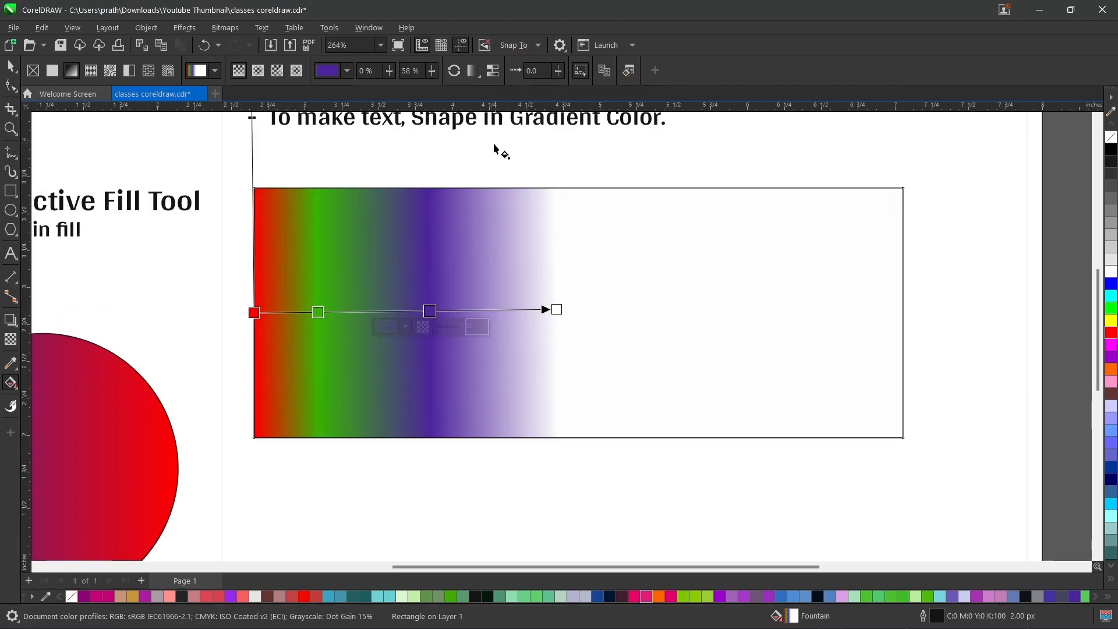
{"action": "left_click", "coordinate": [480, 74]}
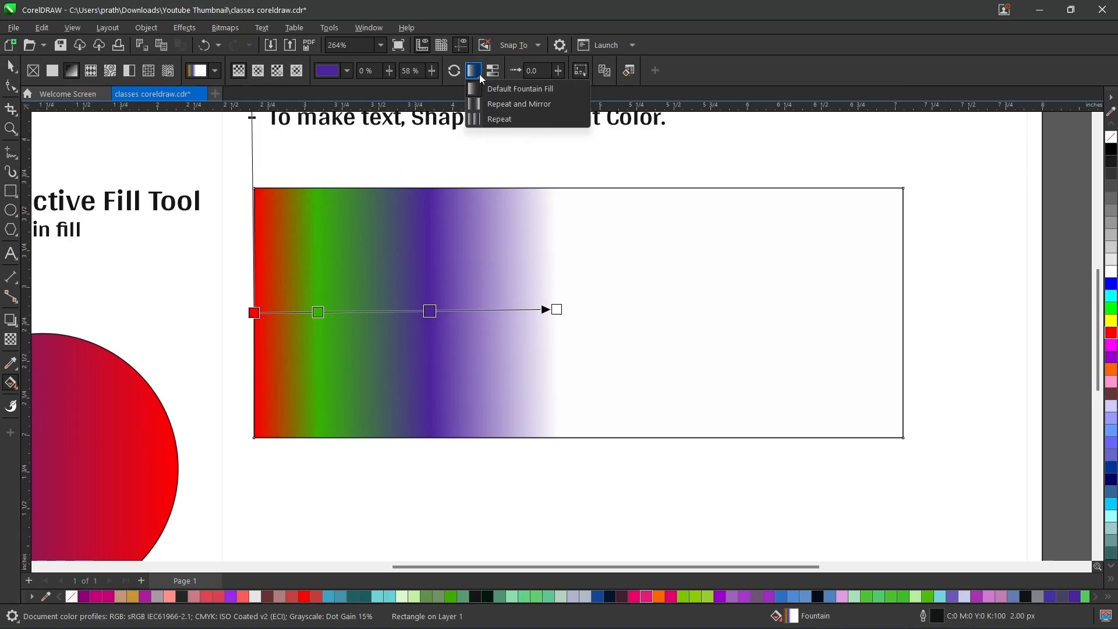
{"action": "left_click", "coordinate": [540, 243]}
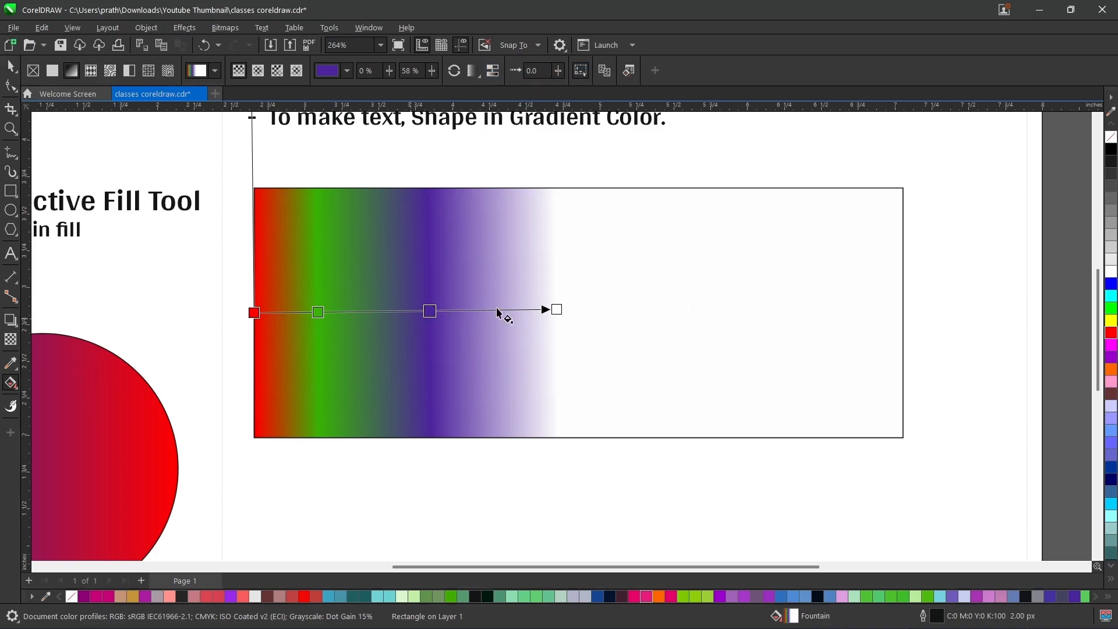
{"action": "left_click", "coordinate": [474, 75]}
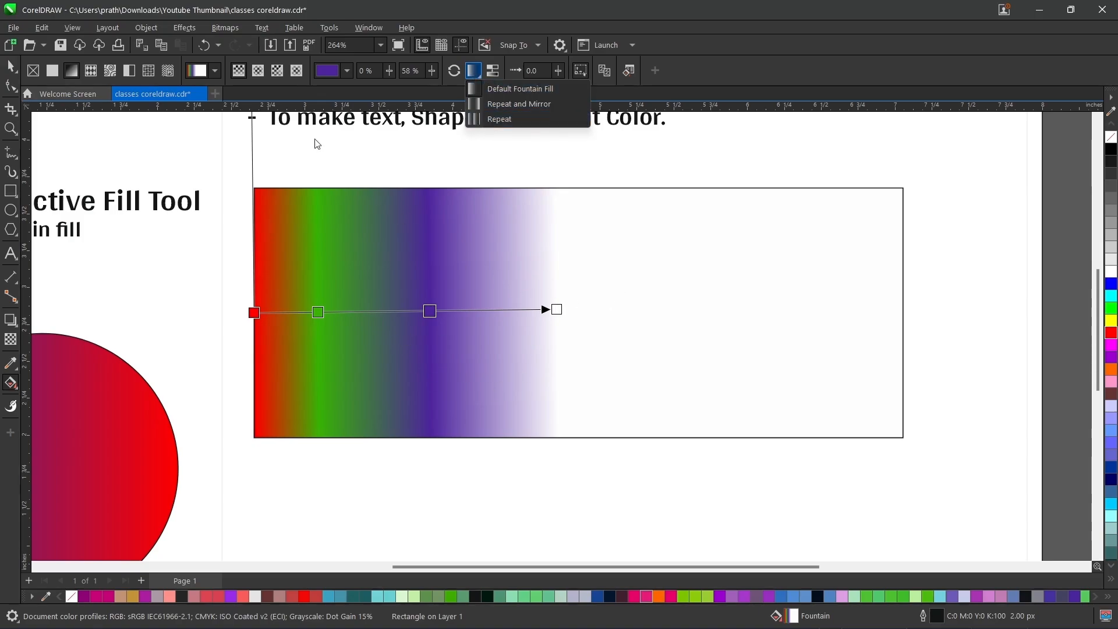
{"action": "left_click", "coordinate": [241, 72]}
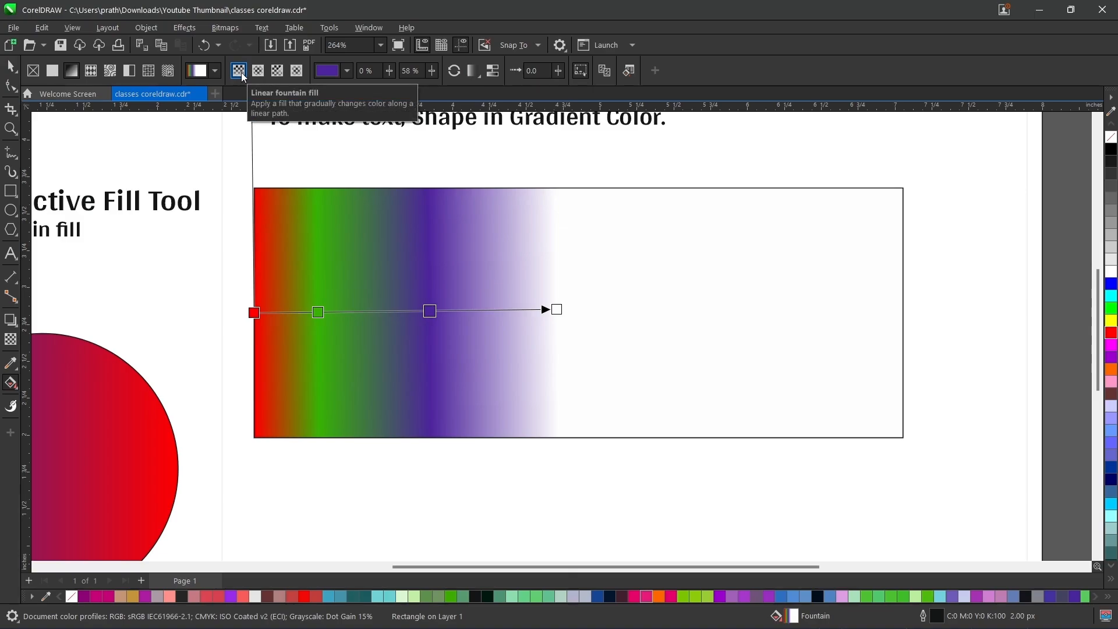
{"action": "left_click", "coordinate": [475, 72]}
{"action": "left_click", "coordinate": [475, 72]}
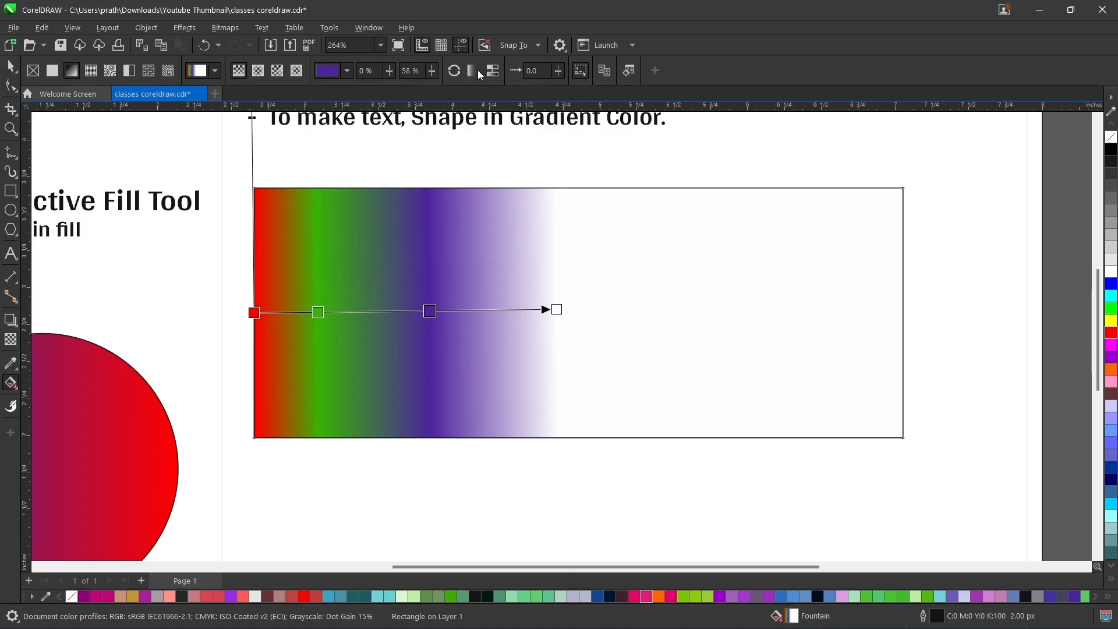
{"action": "left_click", "coordinate": [475, 74]}
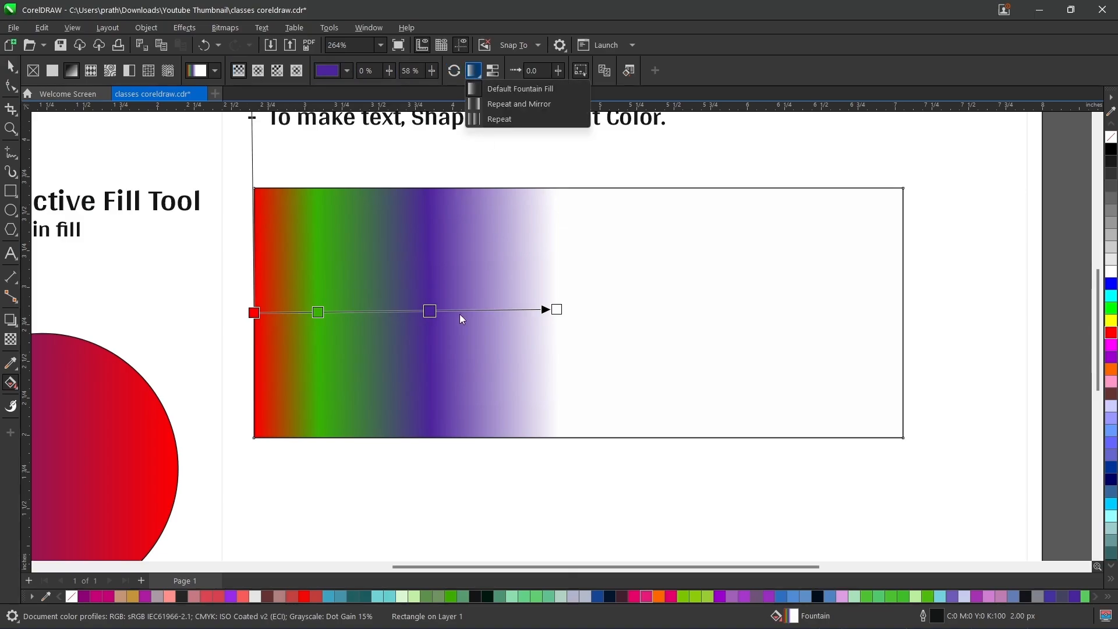
{"action": "left_click", "coordinate": [491, 105]}
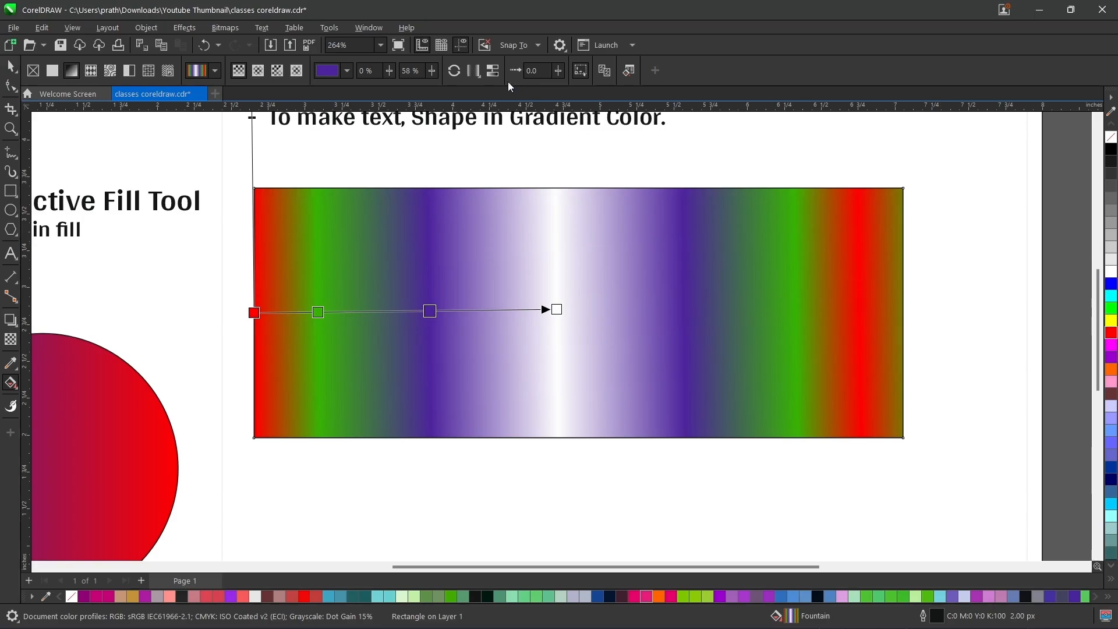
Change the rectangle's fountain fill arrangement to Repeat.
{"action": "left_click", "coordinate": [480, 74]}
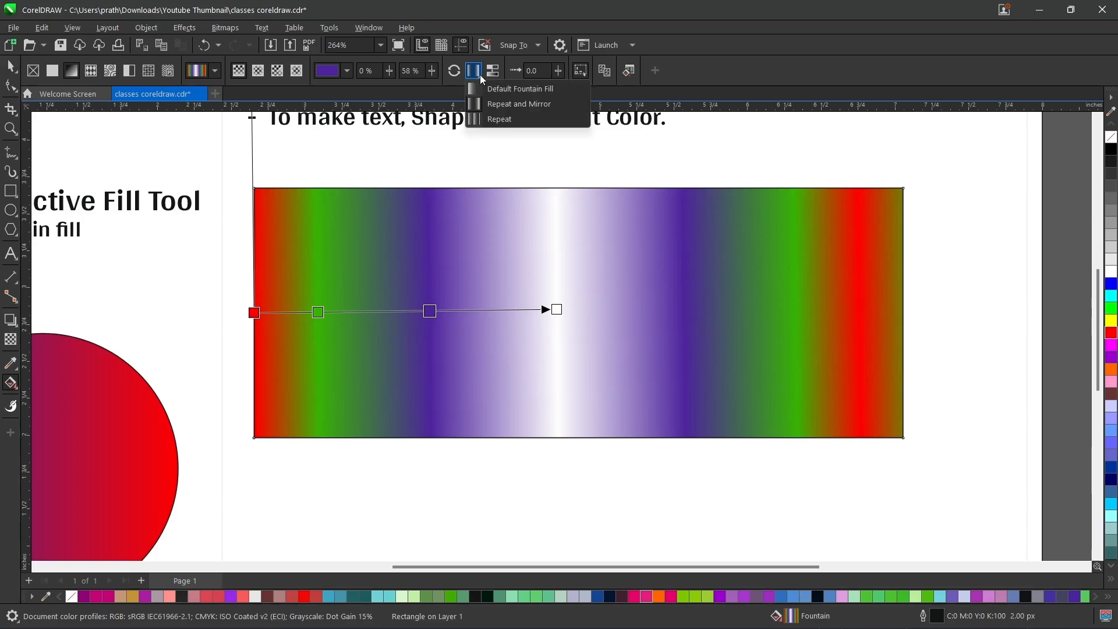
{"action": "left_click", "coordinate": [500, 120]}
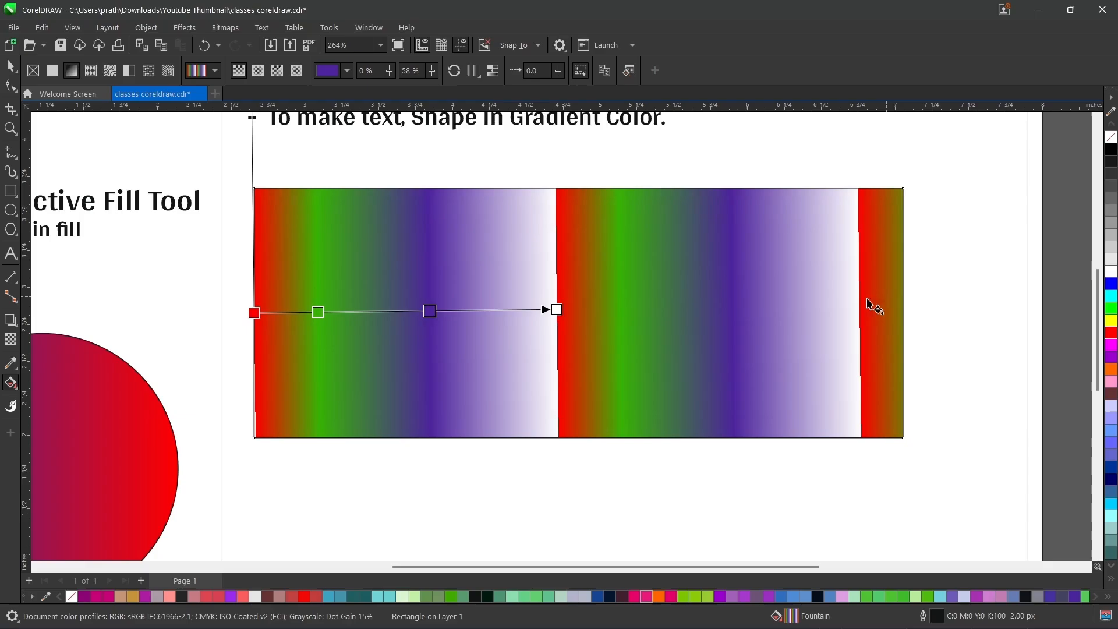
Turn on smooth transition between the color nodes of the multicolor rectangle's fountain fill.
{"action": "scroll", "coordinate": [576, 309], "scroll_direction": "up", "scroll_amount": 1}
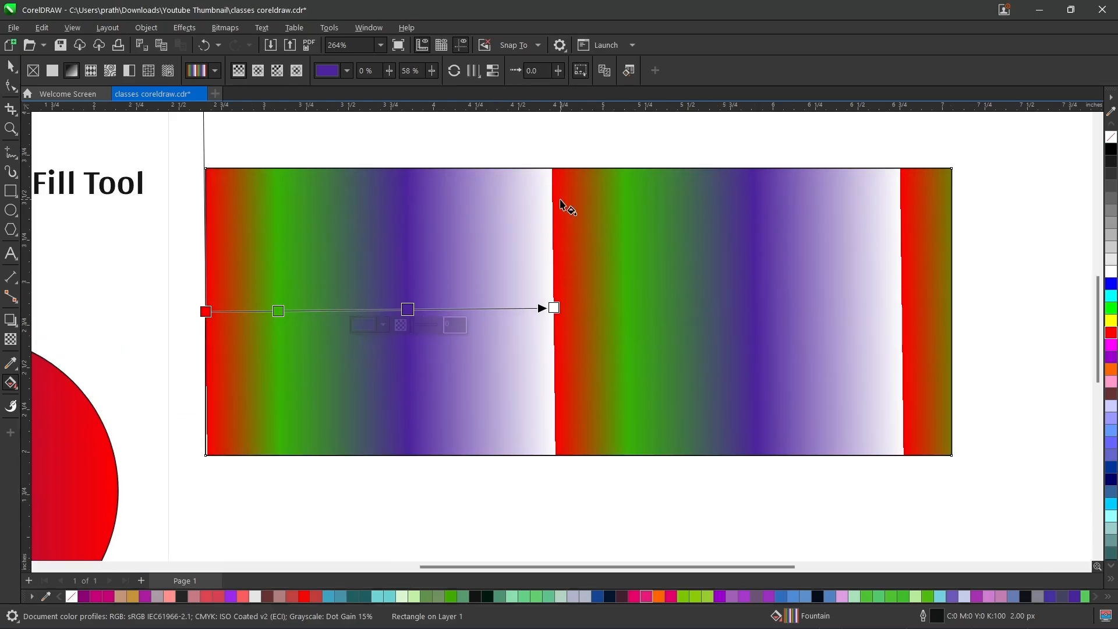
{"action": "scroll", "coordinate": [569, 207], "scroll_direction": "up", "scroll_amount": 1}
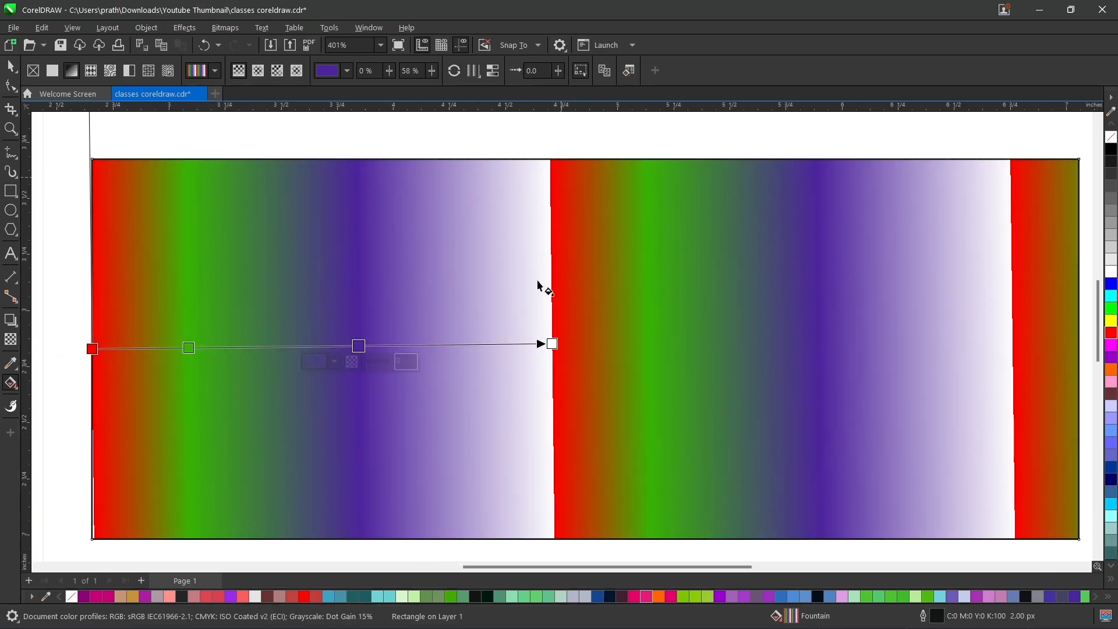
{"action": "scroll", "coordinate": [543, 311], "scroll_direction": "down", "scroll_amount": 1}
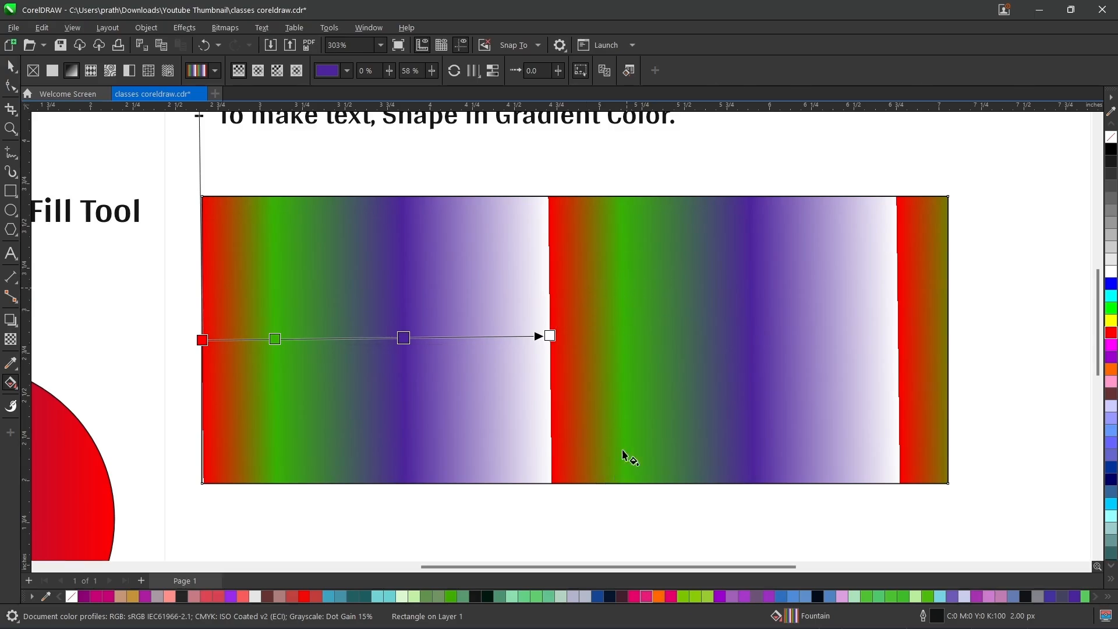
{"action": "left_click", "coordinate": [491, 73]}
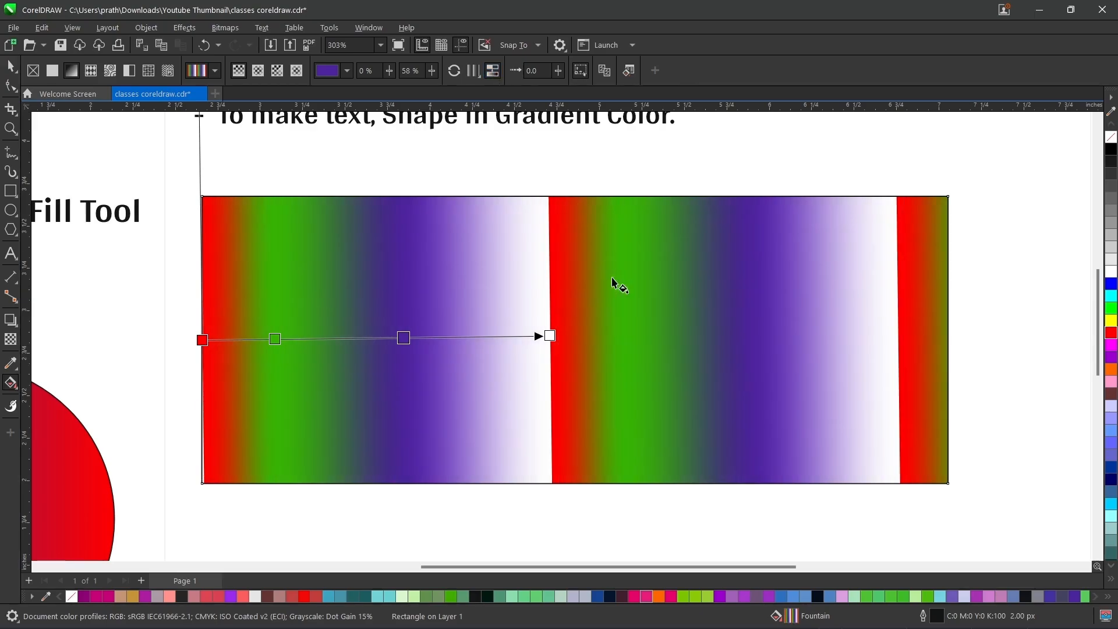
{"action": "scroll", "coordinate": [634, 332], "scroll_direction": "up", "scroll_amount": 1}
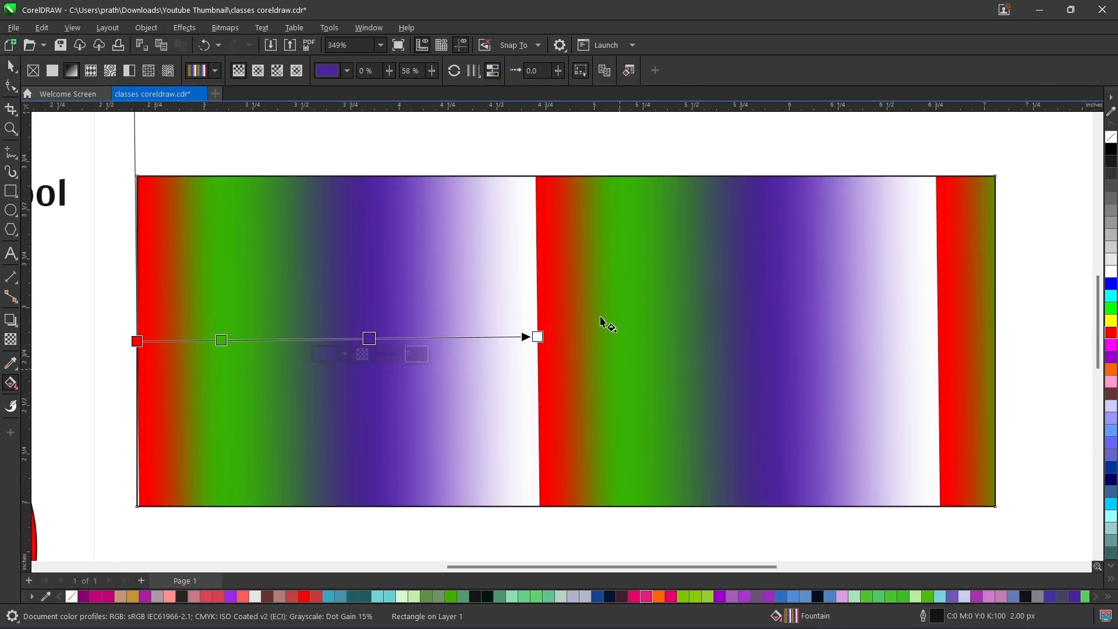
{"action": "left_click", "coordinate": [493, 71]}
{"action": "left_click", "coordinate": [494, 70]}
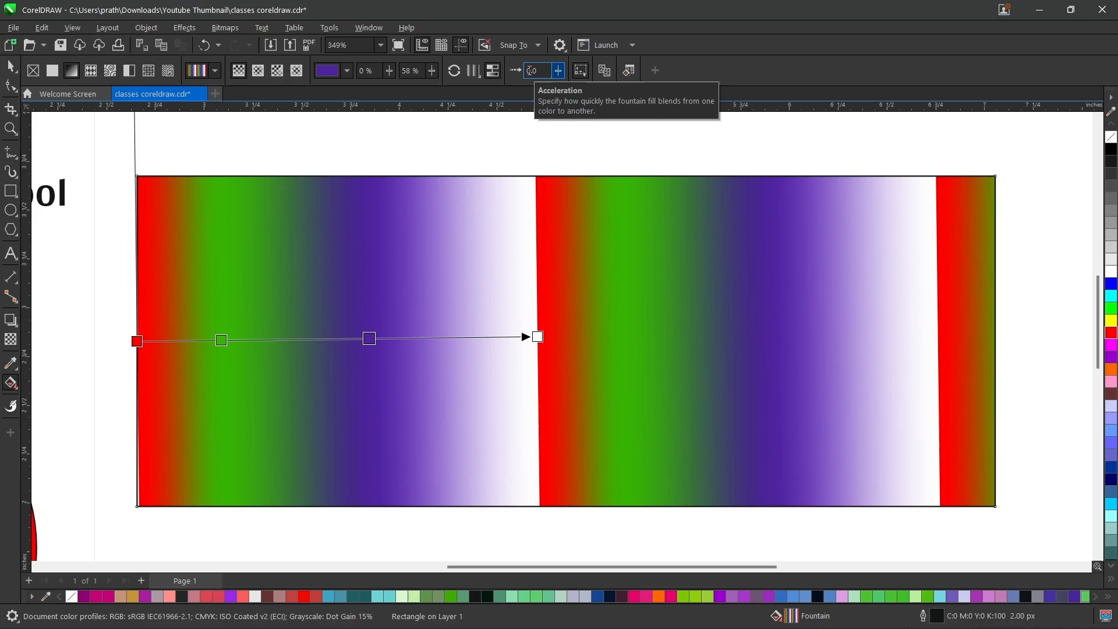
Set the acceleration of the rectangle's fountain fill to 51.
{"action": "left_click", "coordinate": [559, 71]}
{"action": "double_click", "coordinate": [532, 69]}
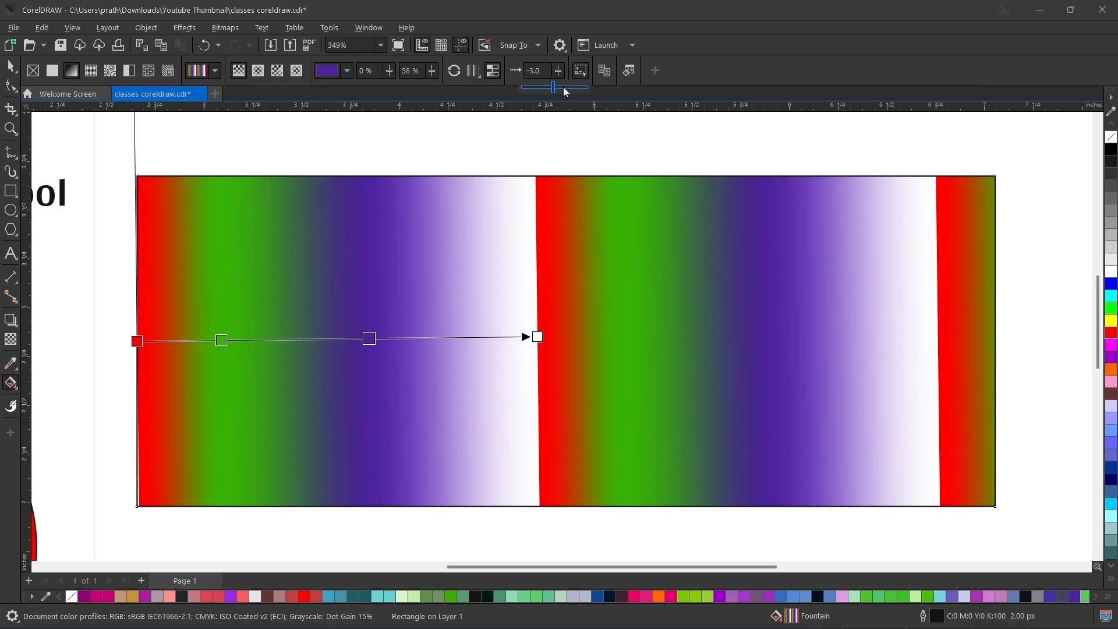
{"action": "left_click_drag", "start_coordinate": [563, 88], "coordinate": [572, 91]}
{"action": "left_click", "coordinate": [560, 74]}
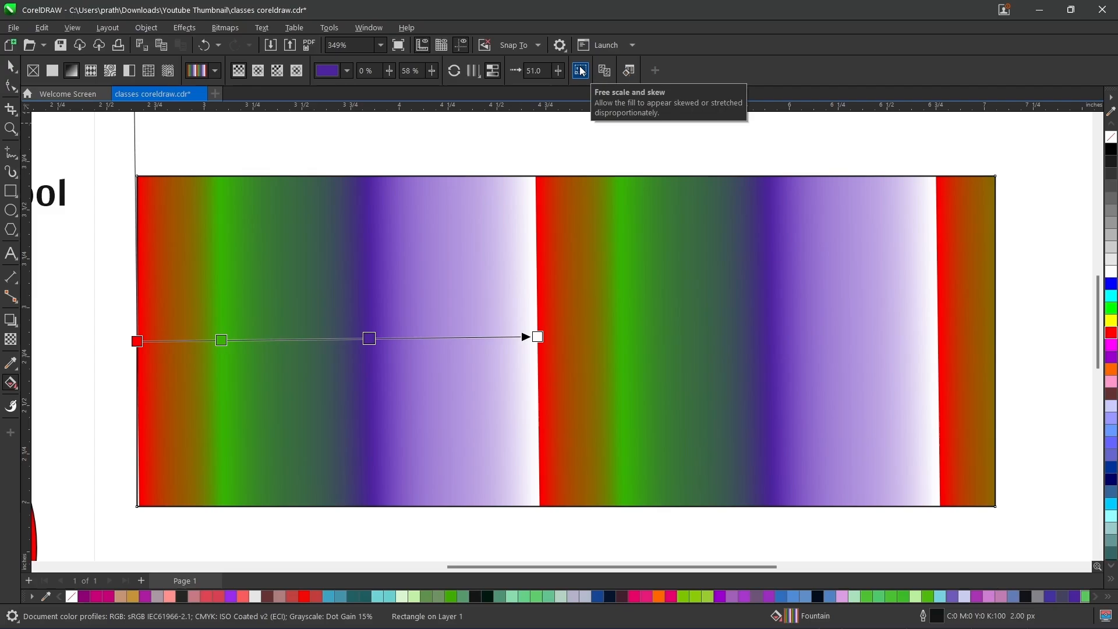
{"action": "scroll", "coordinate": [553, 303], "scroll_direction": "down", "scroll_amount": 2}
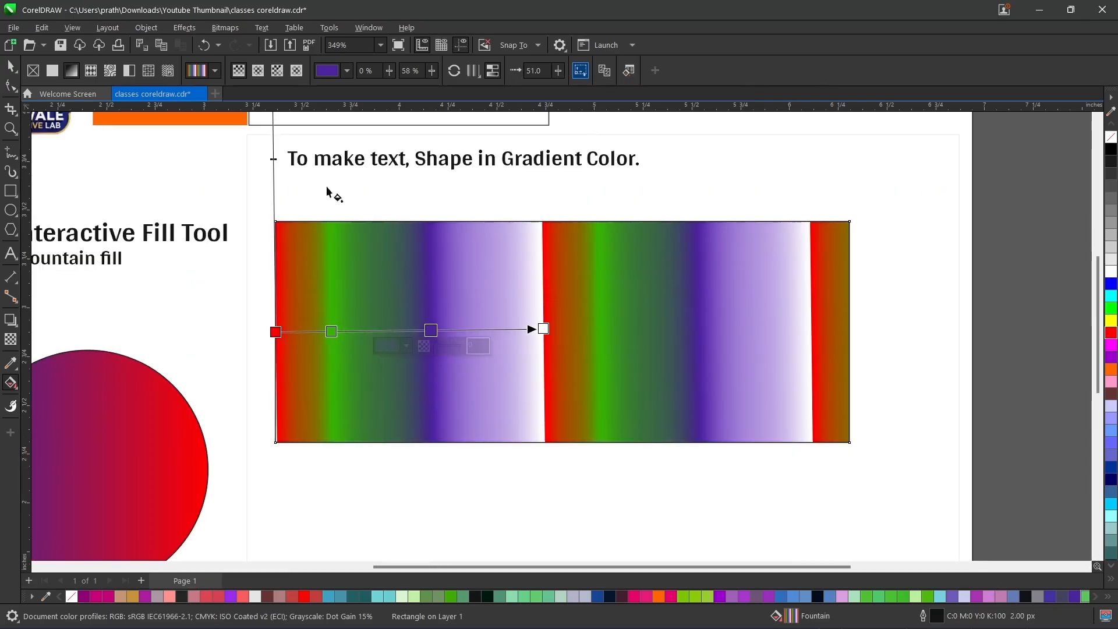
{"action": "scroll", "coordinate": [288, 151], "scroll_direction": "down", "scroll_amount": 2}
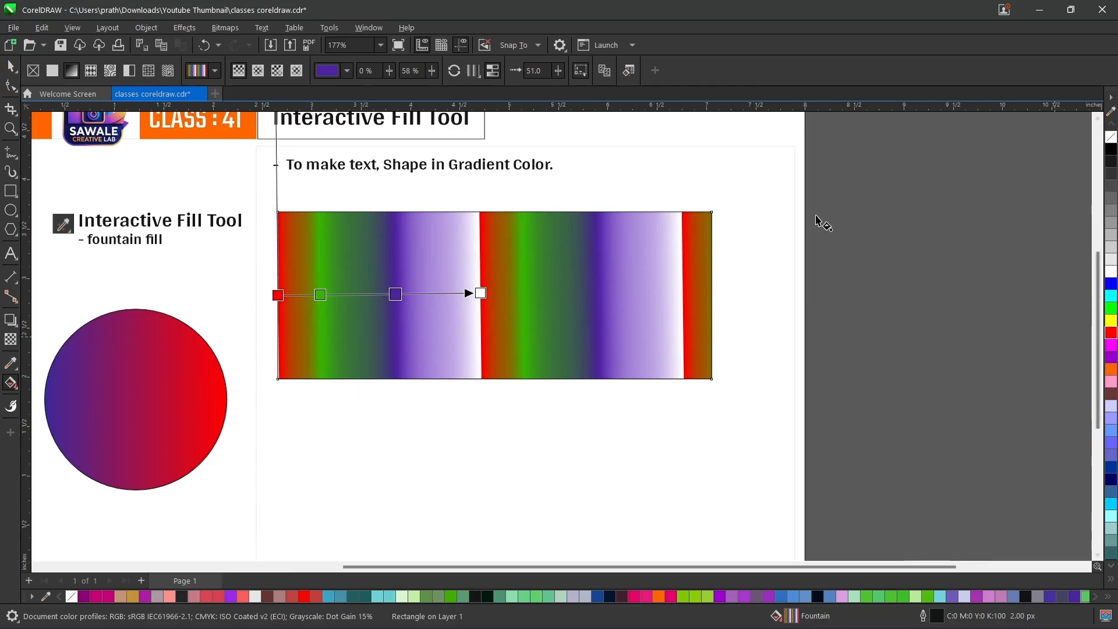
{"action": "scroll", "coordinate": [499, 185], "scroll_direction": "up", "scroll_amount": 2}
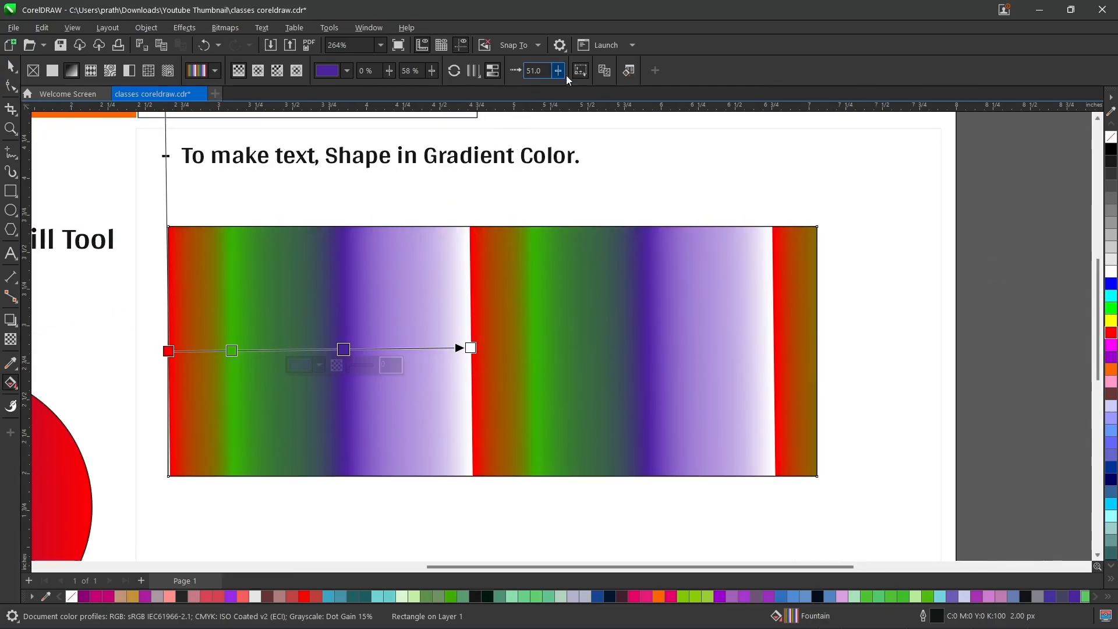
{"action": "left_click", "coordinate": [604, 69]}
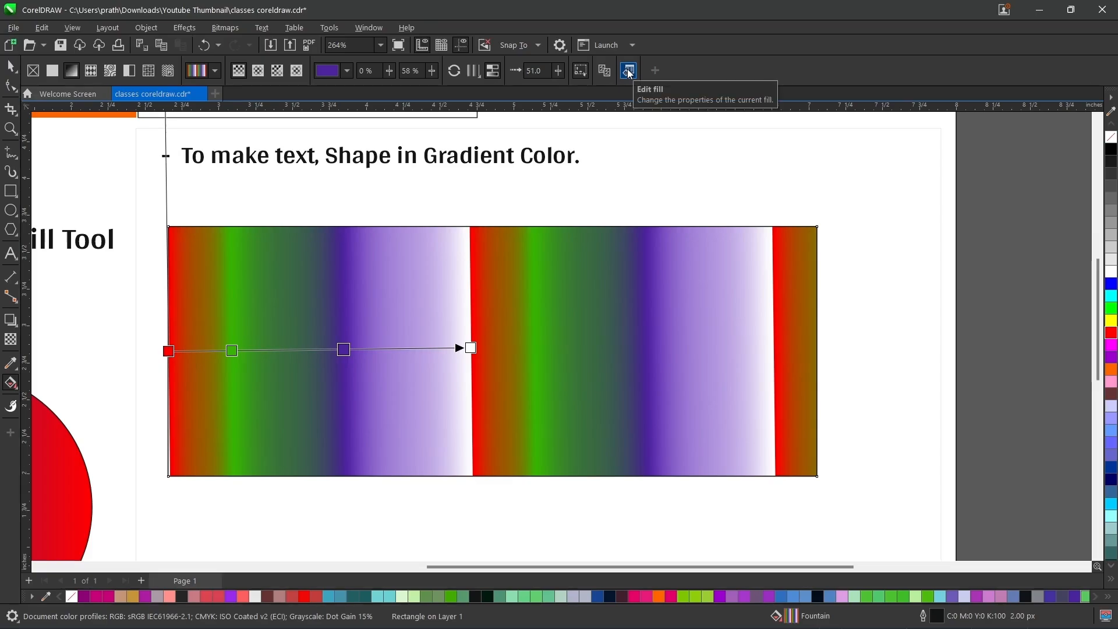
Edit the rectangle's fill, moving the violet node to position 52% and setting its transparency to 14%.
{"action": "left_click", "coordinate": [628, 73]}
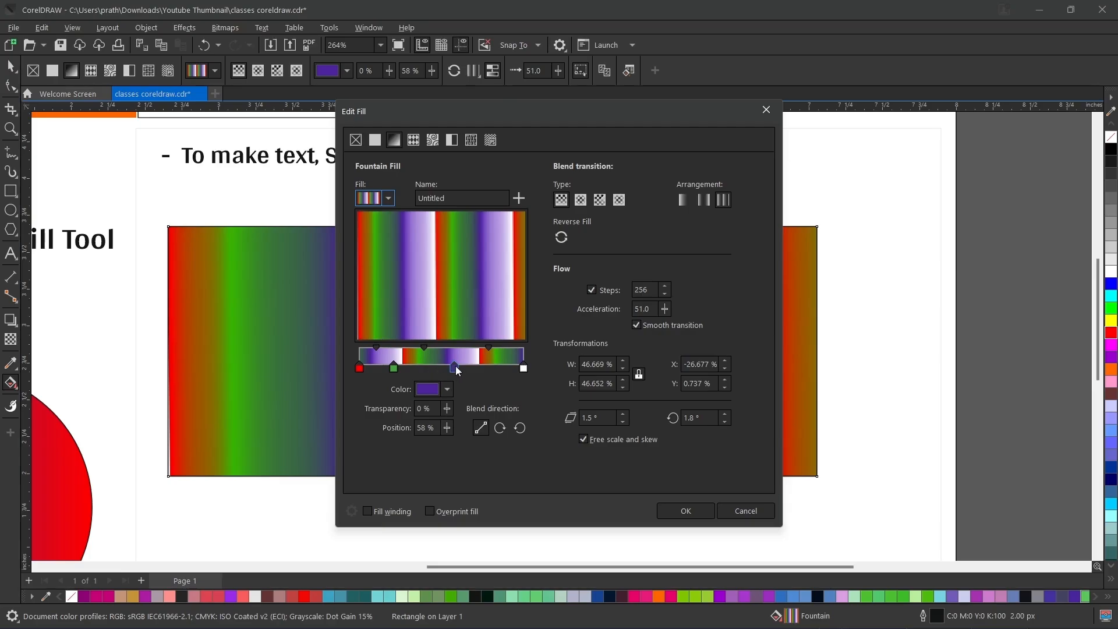
{"action": "mouse_move", "coordinate": [455, 365]}
{"action": "left_mouse_down"}
{"action": "mouse_move", "coordinate": [434, 365]}
{"action": "mouse_move", "coordinate": [444, 365]}
{"action": "left_mouse_up"}
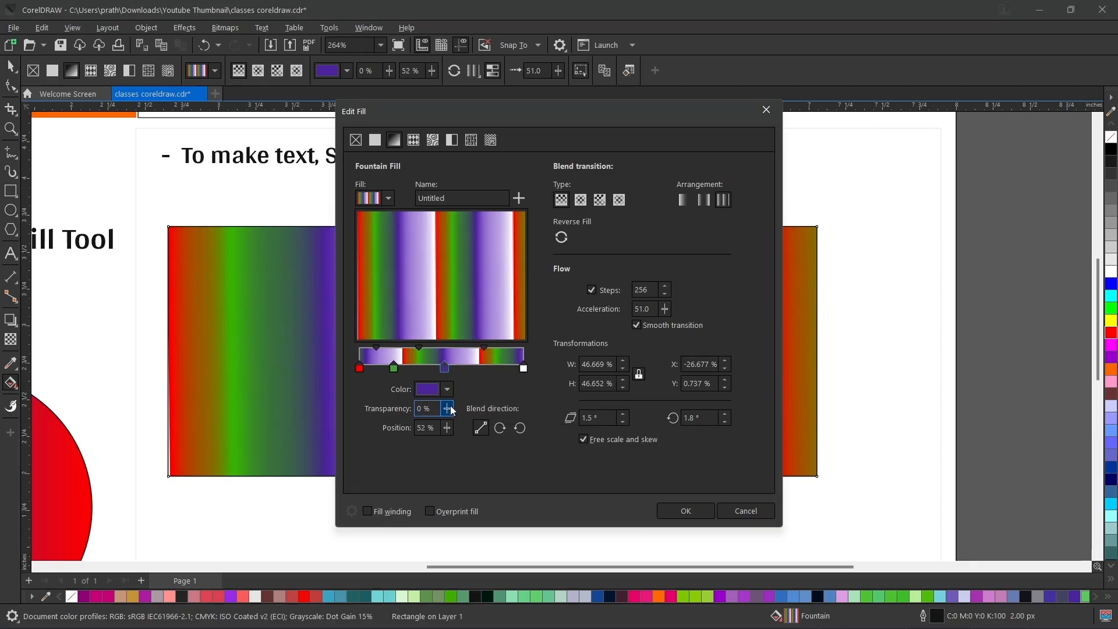
{"action": "left_click", "coordinate": [447, 409]}
{"action": "left_click_drag", "start_coordinate": [447, 411], "coordinate": [454, 427]}
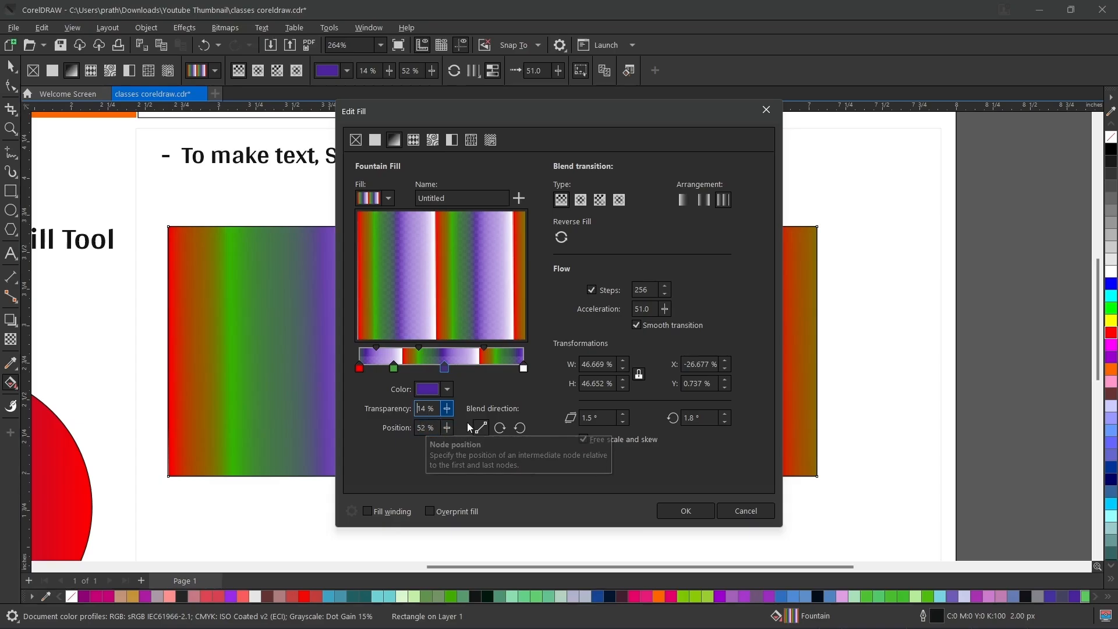
Try the clockwise and counterclockwise blend directions on the violet node, compare the preview with the rectangle, and cancel the fill edits.
{"action": "left_click", "coordinate": [497, 428]}
{"action": "left_click", "coordinate": [499, 430]}
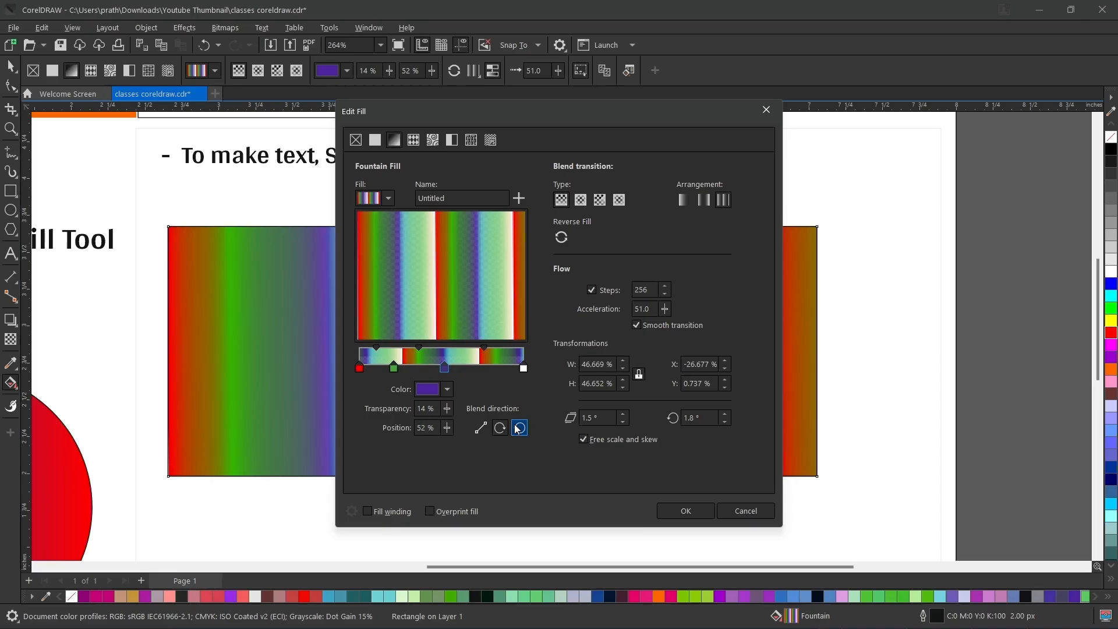
{"action": "left_click", "coordinate": [519, 428]}
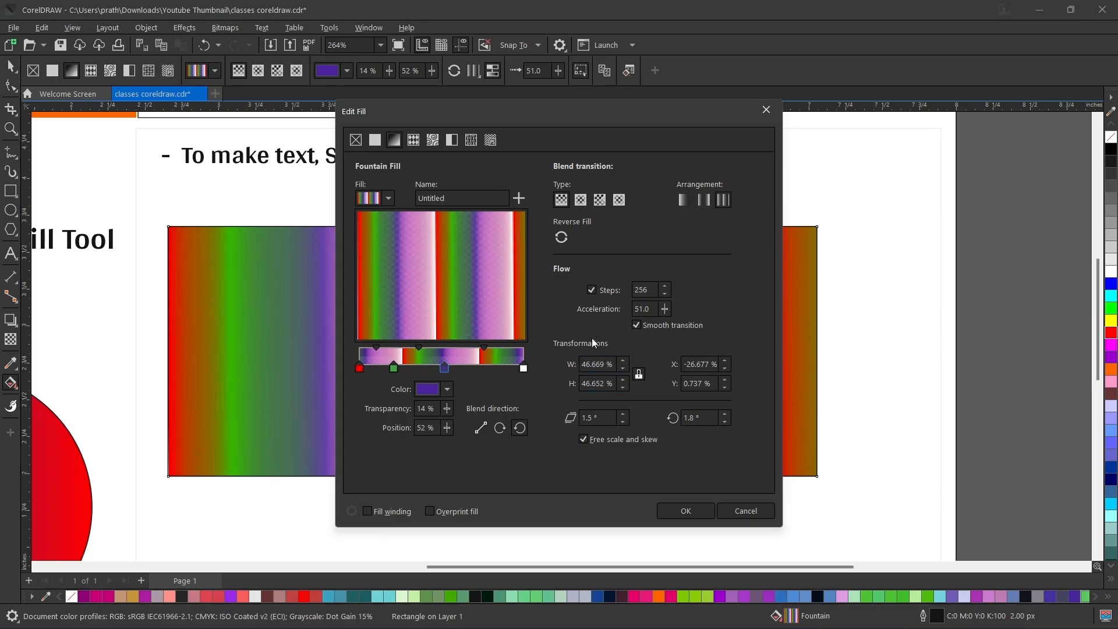
{"action": "left_click_drag", "start_coordinate": [446, 104], "coordinate": [736, 147]}
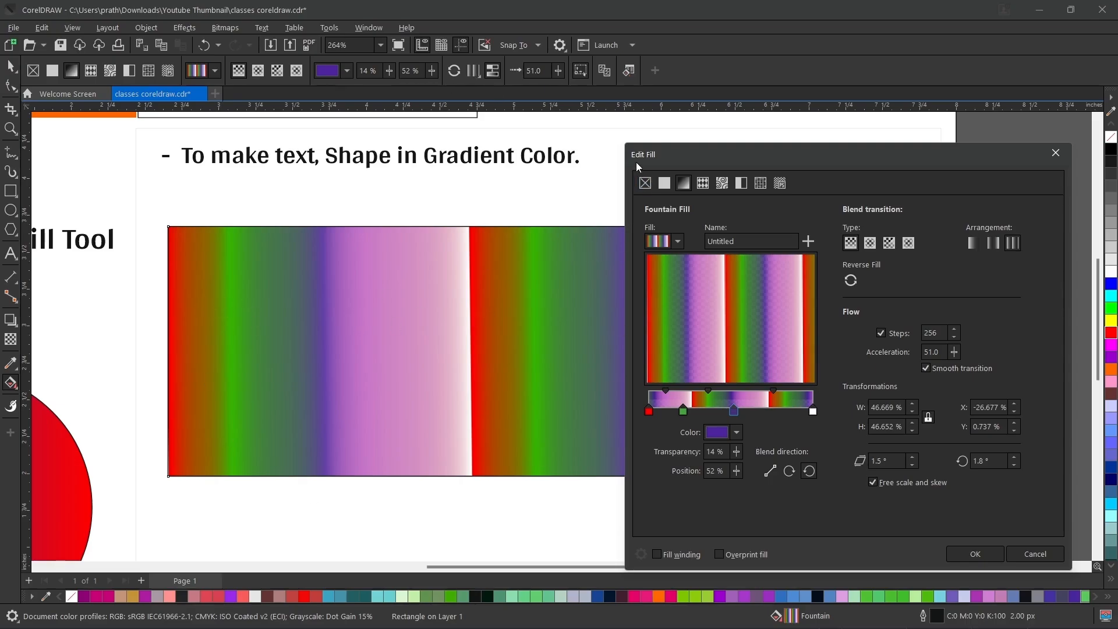
{"action": "left_click_drag", "start_coordinate": [658, 148], "coordinate": [561, 76]}
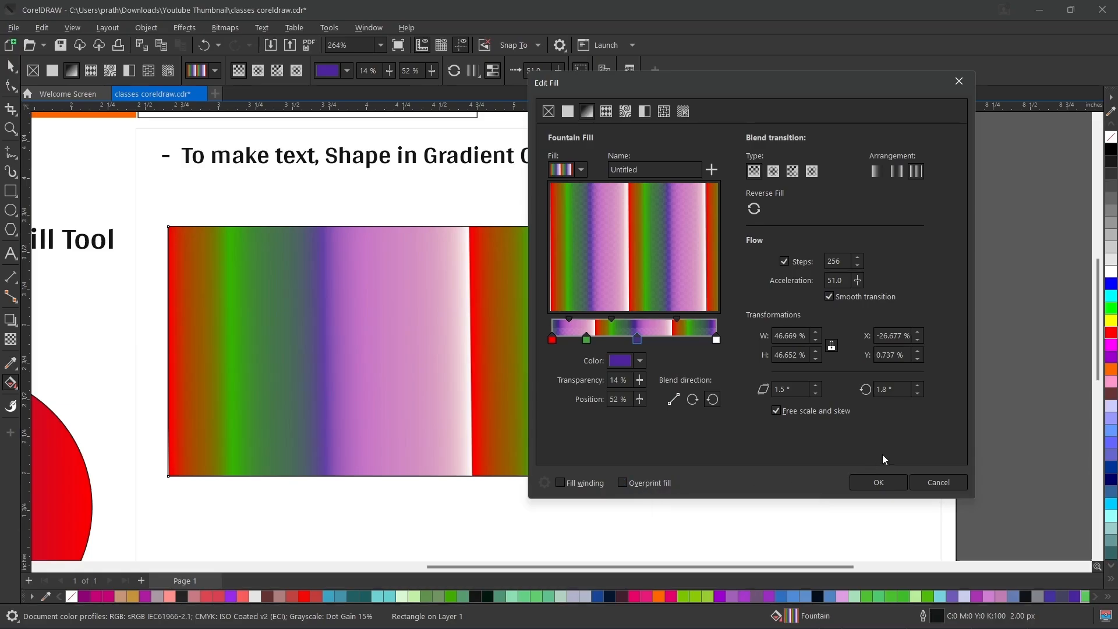
{"action": "left_click", "coordinate": [926, 476]}
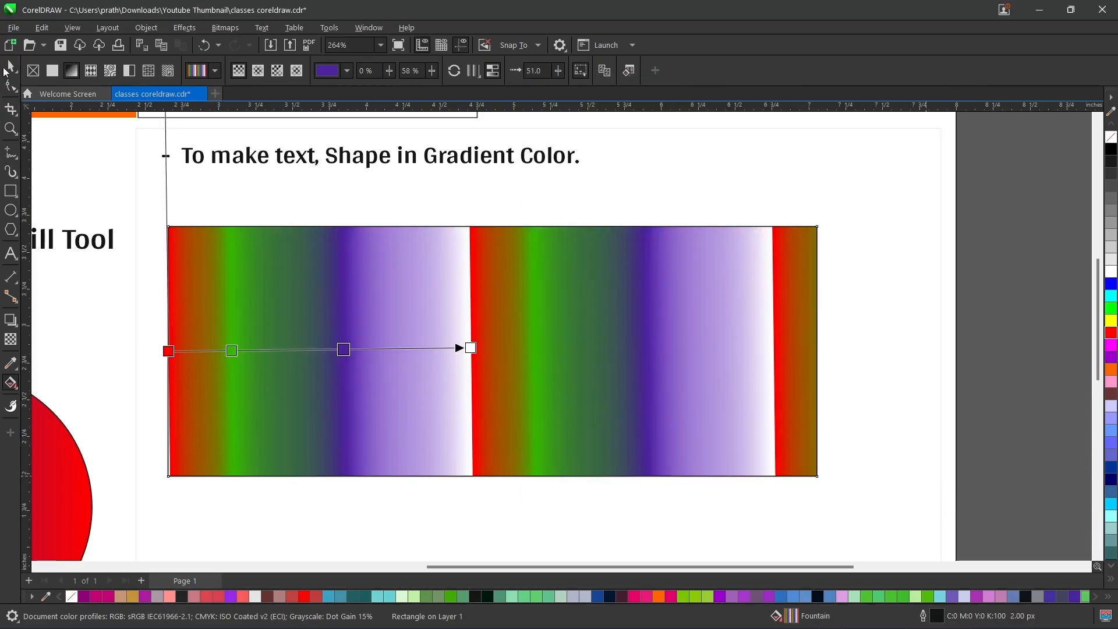
Delete the multicolor rectangle.
{"action": "key", "text": "space"}
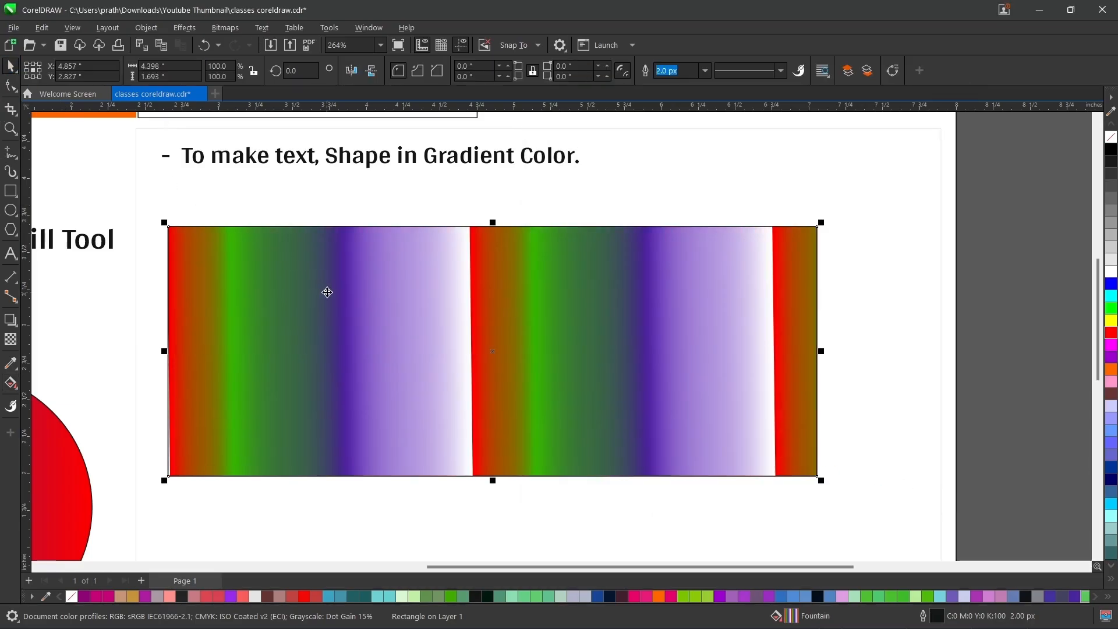
{"action": "key", "text": "Delete"}
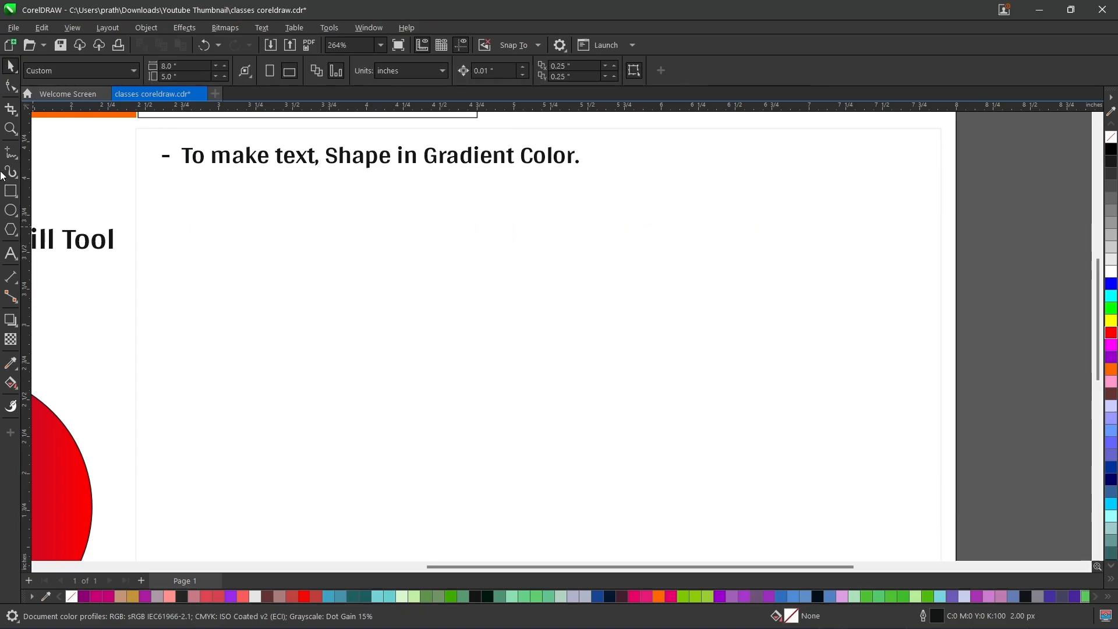
Draw a narrow upright ellipse about 0.18 by 0.6 inches below the "To make text, Shape in Gradient Color." line and fill it with purple.
{"action": "left_click", "coordinate": [10, 210]}
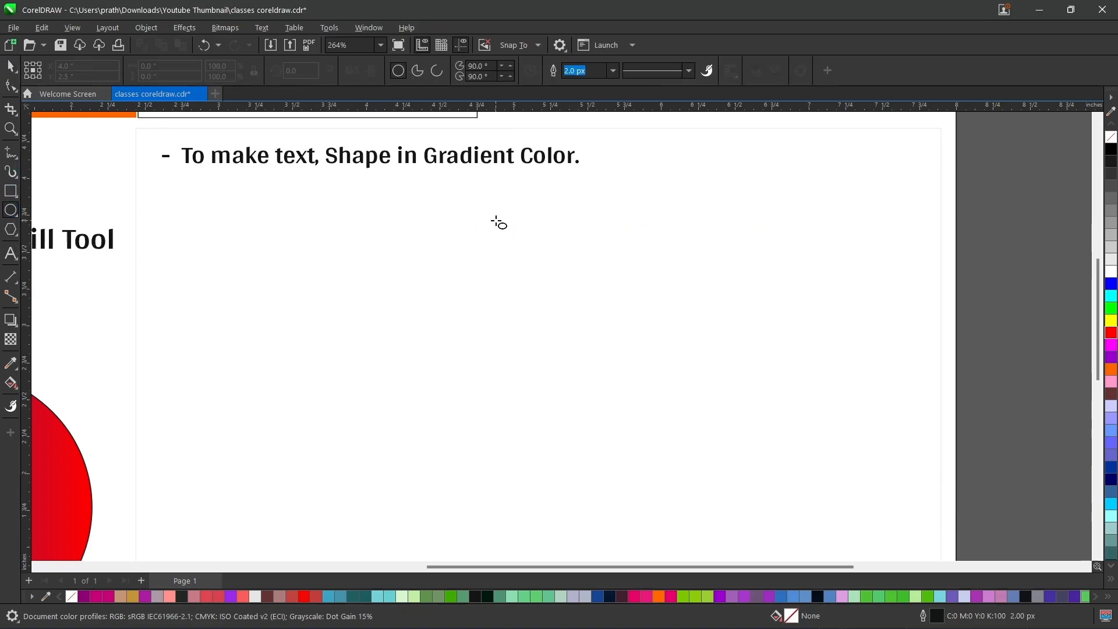
{"action": "left_click_drag", "start_coordinate": [502, 196], "coordinate": [530, 287]}
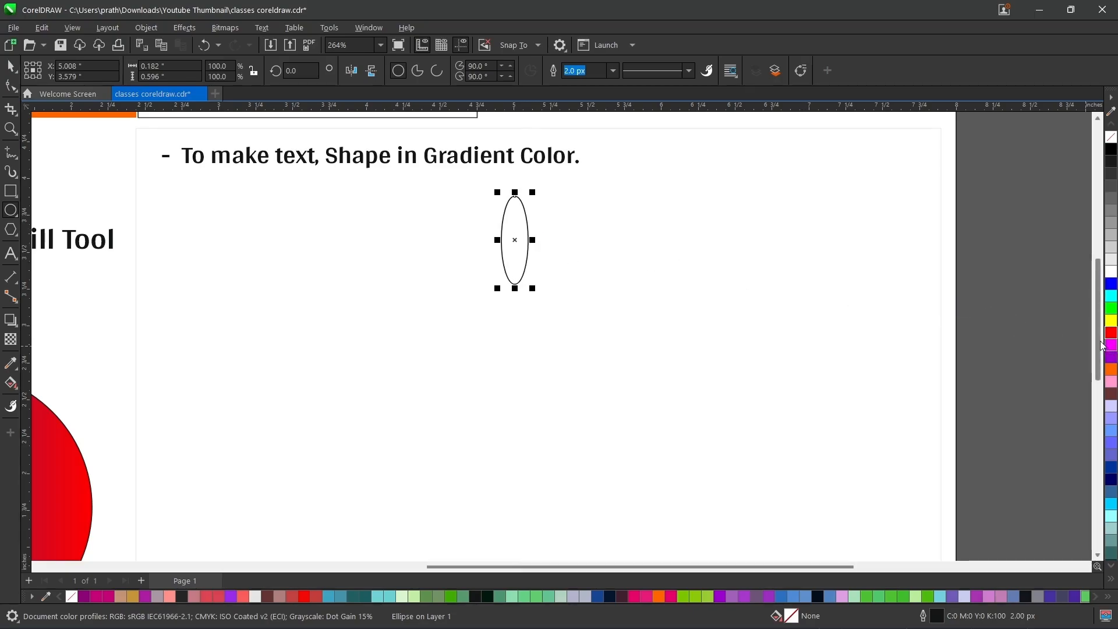
{"action": "left_click", "coordinate": [1113, 358]}
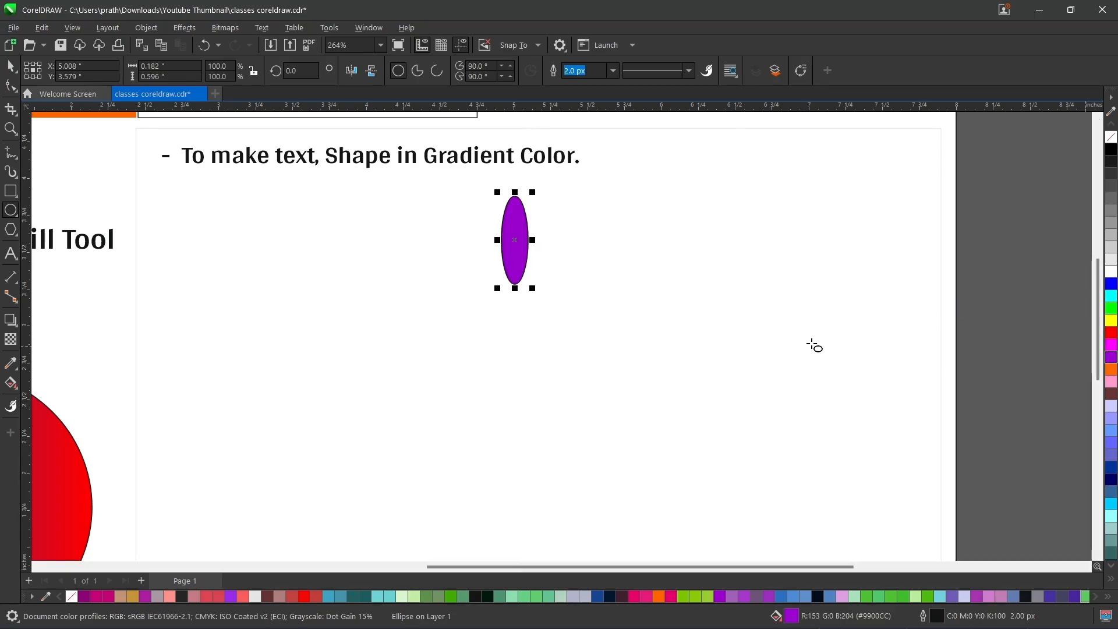
Rotate 12 copies of the ellipse by 30° around its bottom center point to form a flower.
{"action": "left_click", "coordinate": [357, 28]}
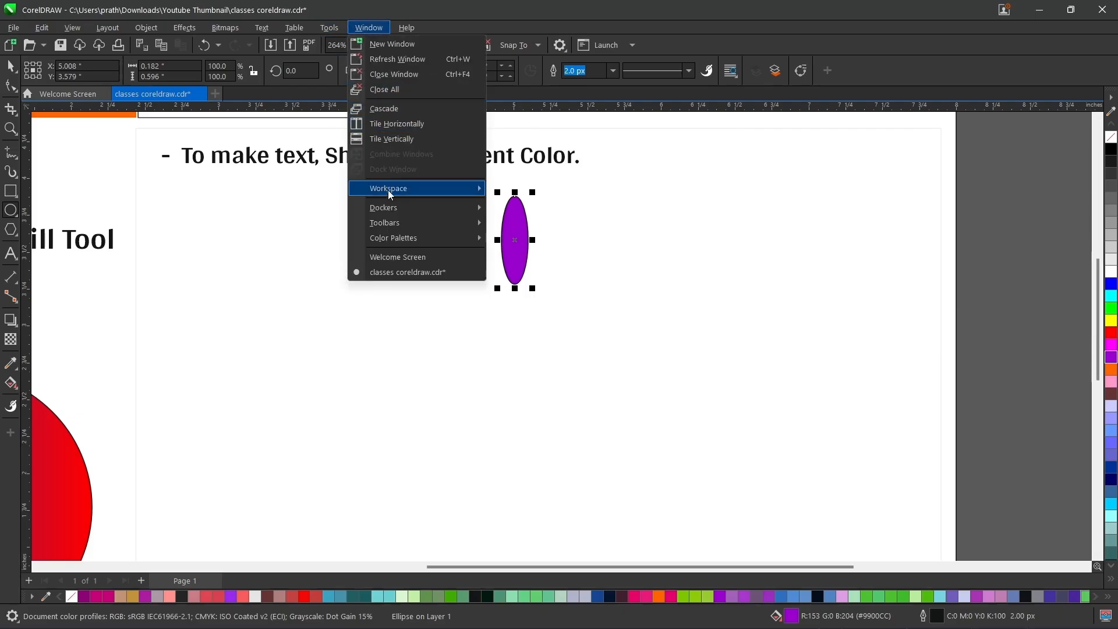
{"action": "mouse_move", "coordinate": [389, 207]}
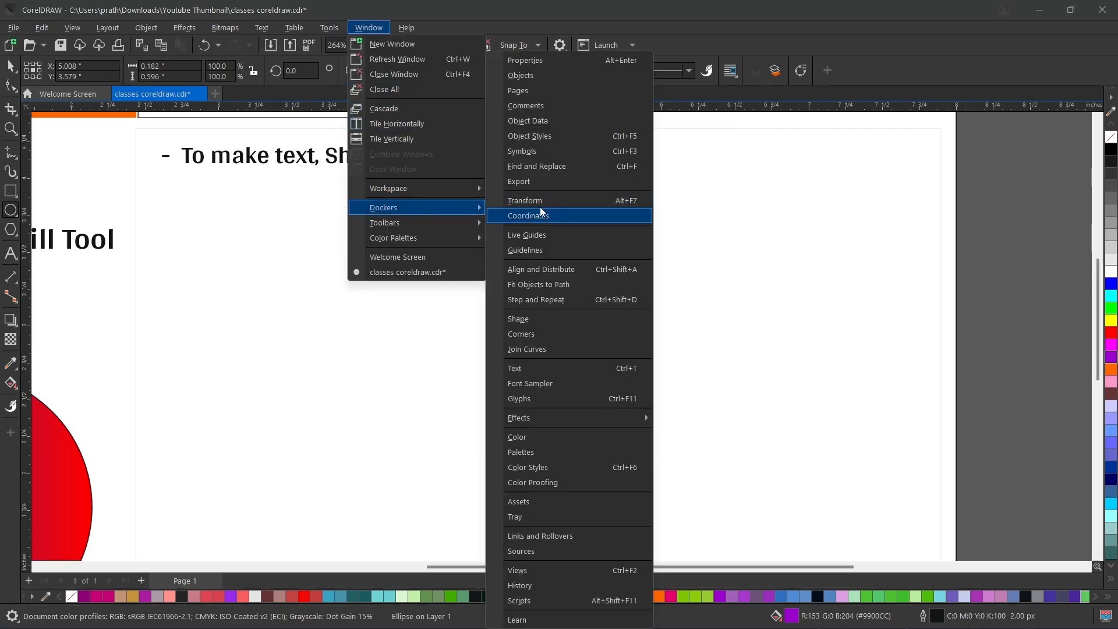
{"action": "left_click", "coordinate": [582, 203]}
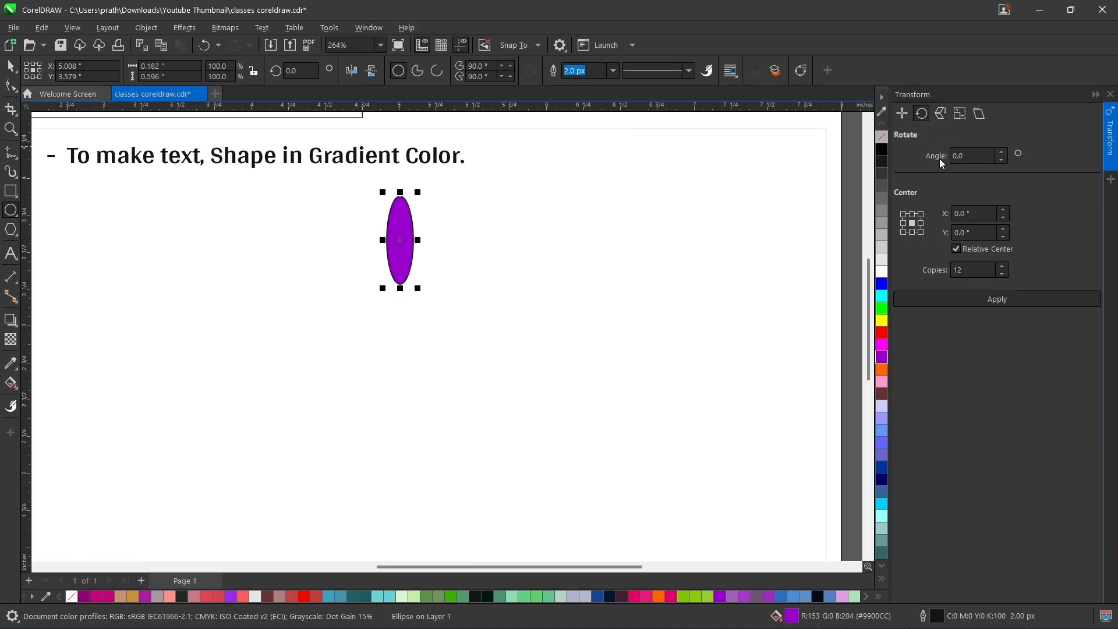
{"action": "left_click", "coordinate": [913, 232]}
{"action": "double_click", "coordinate": [959, 156]}
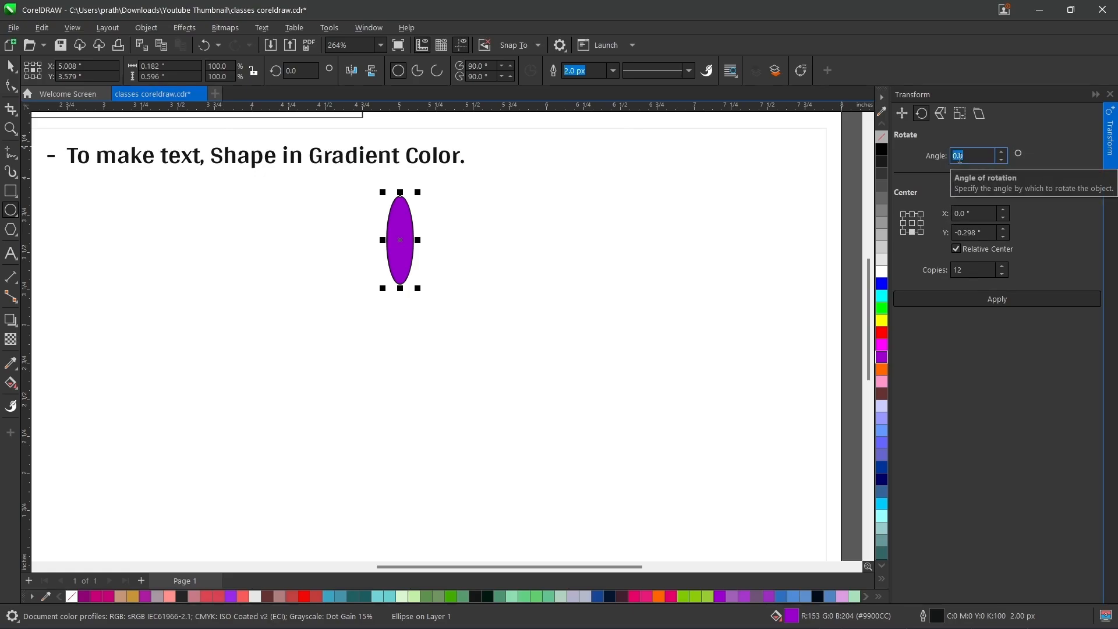
{"action": "type", "text": "30"}
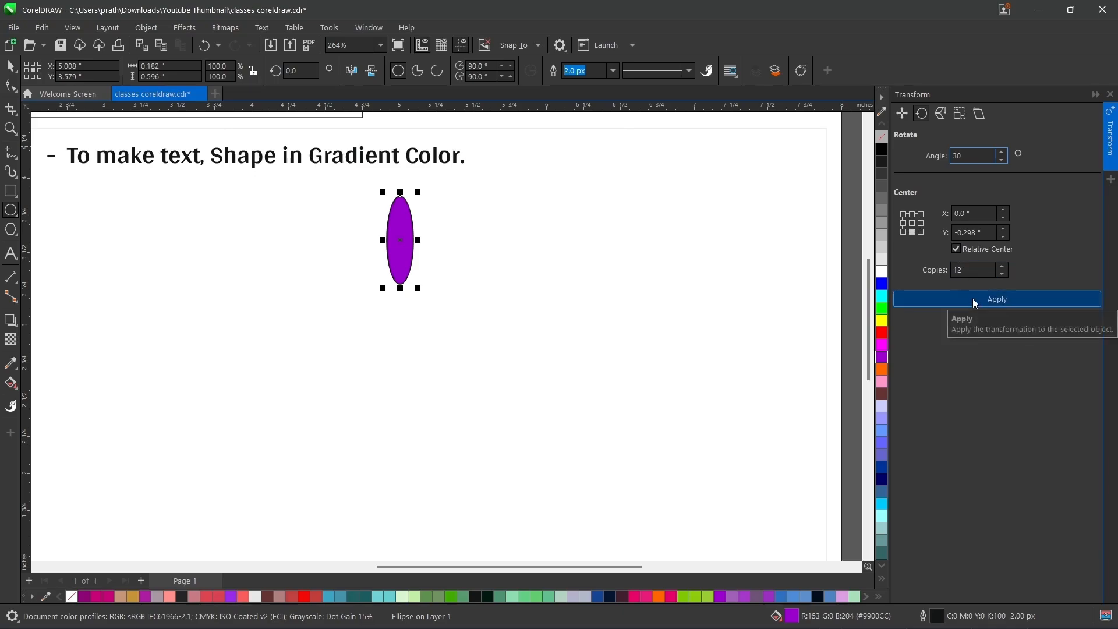
{"action": "left_click", "coordinate": [972, 298]}
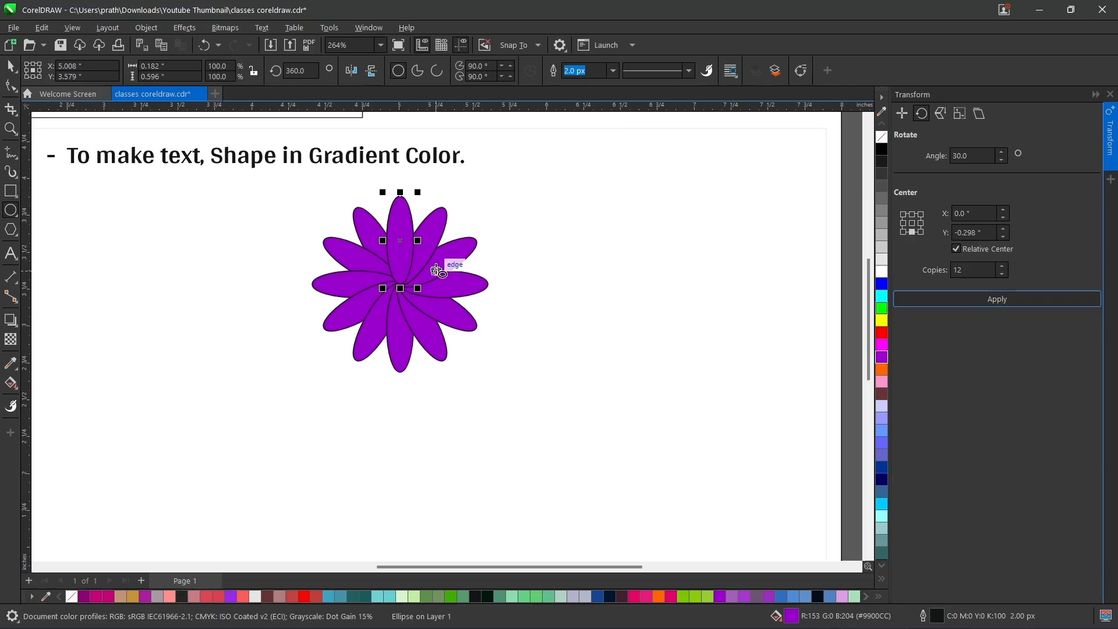
Select all the purple petals of the flower and combine them into a single curve.
{"action": "scroll", "coordinate": [414, 262], "scroll_direction": "down", "scroll_amount": 2}
{"action": "key", "text": "Escape"}
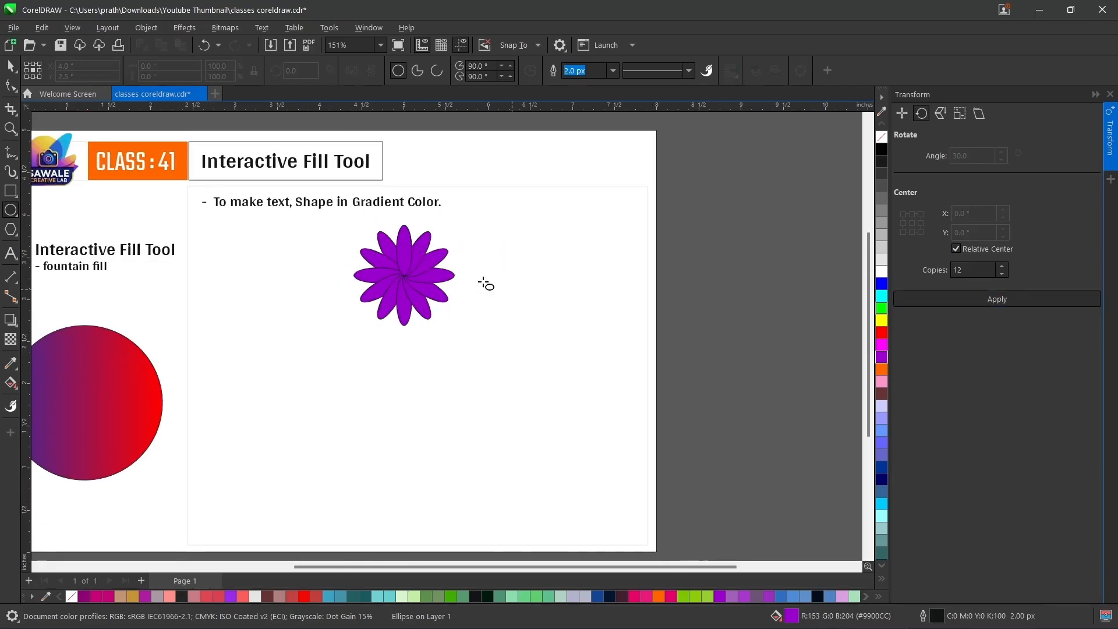
{"action": "left_click", "coordinate": [10, 65]}
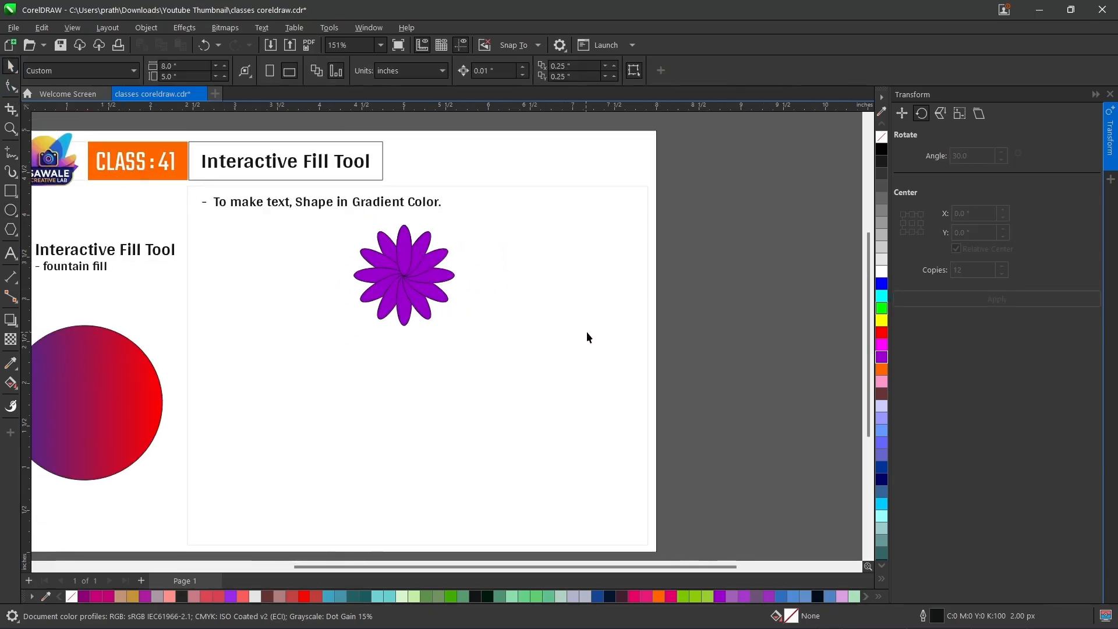
{"action": "left_click_drag", "start_coordinate": [743, 399], "coordinate": [315, 219]}
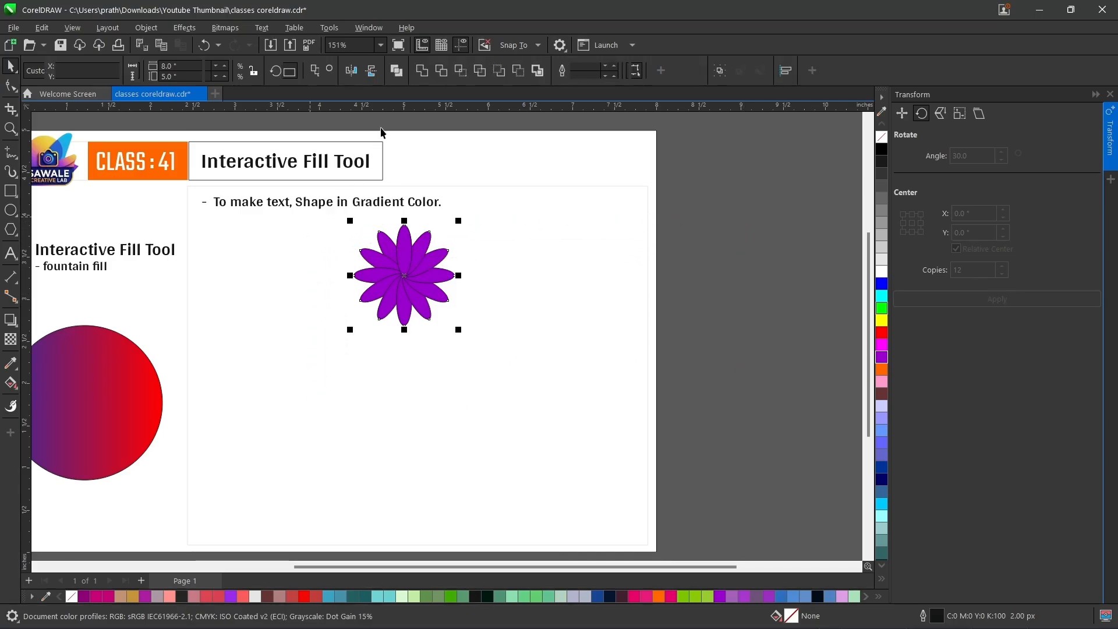
{"action": "left_click", "coordinate": [400, 71]}
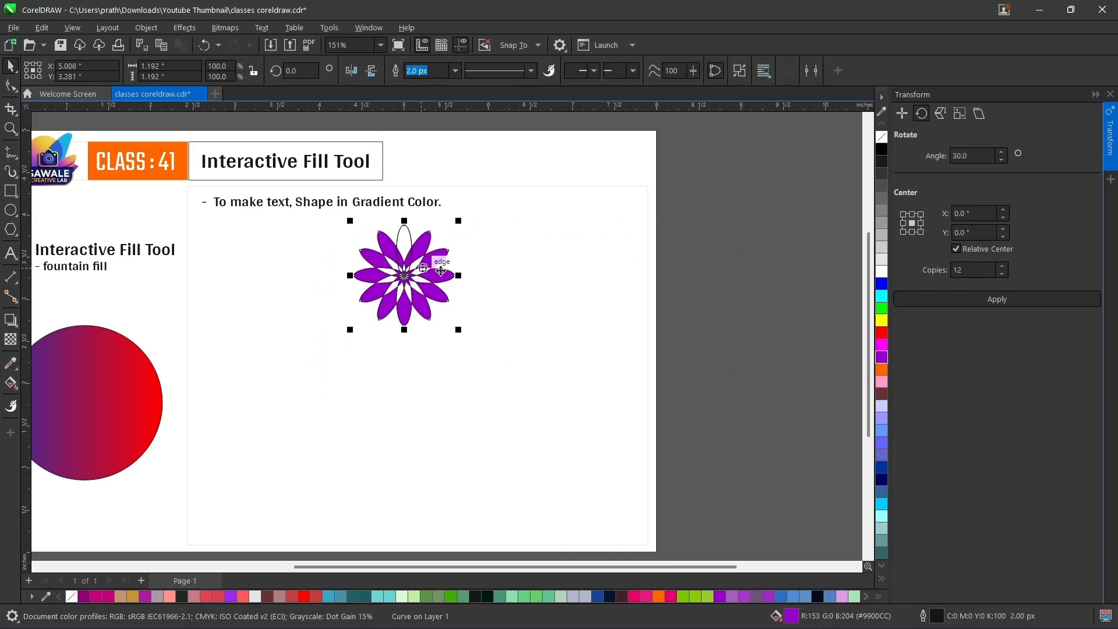
Undo the petal combine, reselect all the purple petals and combine them into a single curve again.
{"action": "key", "text": "ctrl+z"}
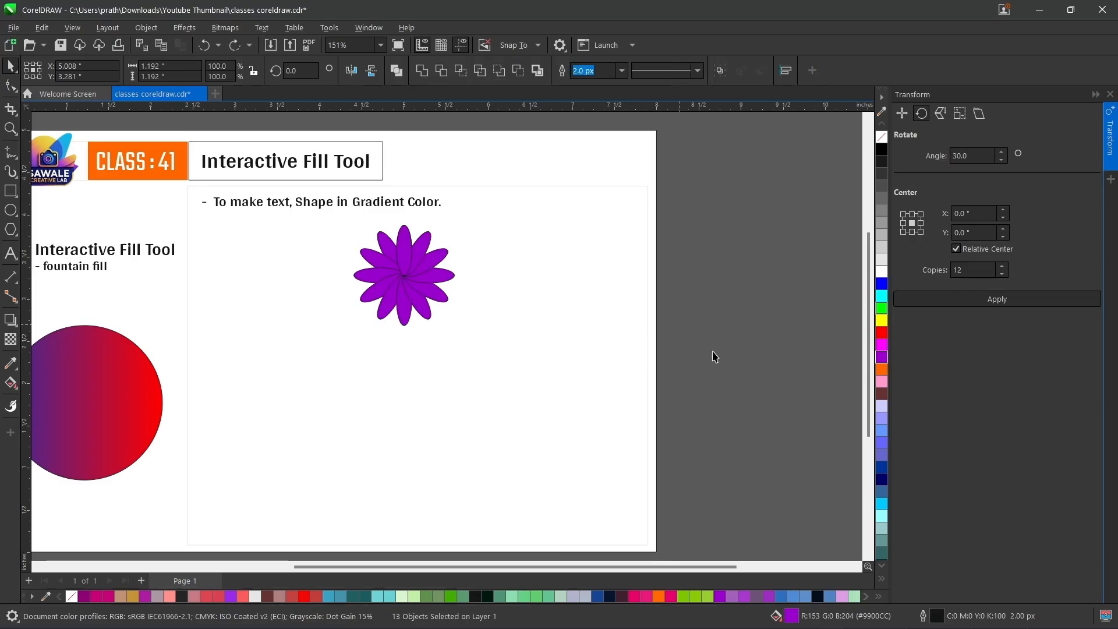
{"action": "left_click_drag", "start_coordinate": [706, 375], "coordinate": [267, 215]}
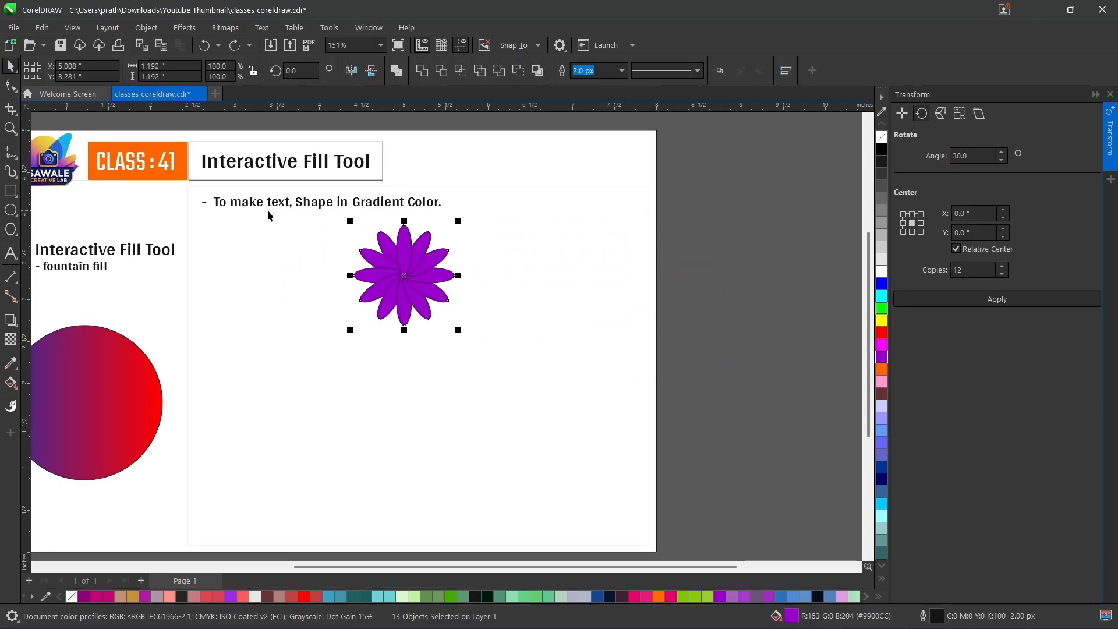
{"action": "scroll", "coordinate": [268, 210], "scroll_direction": "up", "scroll_amount": 2}
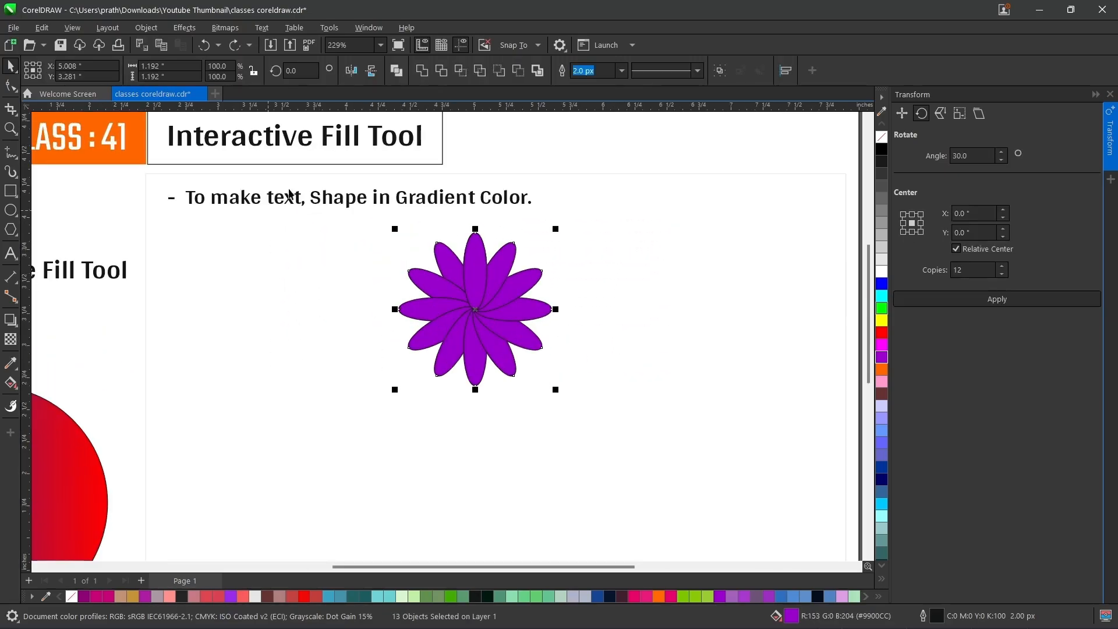
{"action": "left_click", "coordinate": [397, 71]}
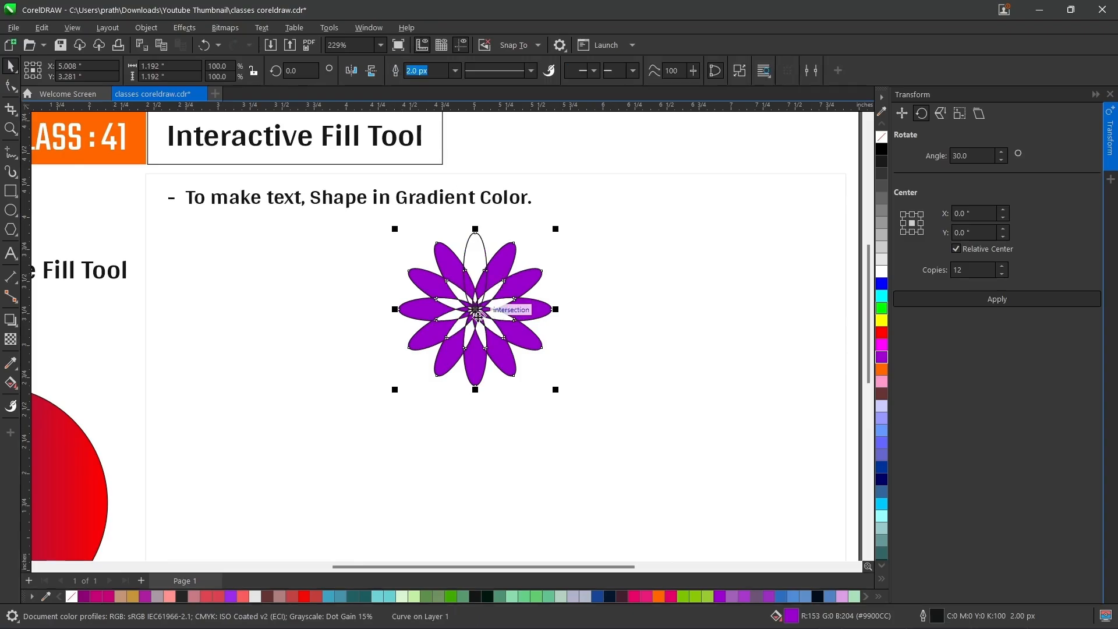
Apply a purple-to-white linear fountain fill to the combined flower with the Interactive Fill tool.
{"action": "scroll", "coordinate": [479, 314], "scroll_direction": "up", "scroll_amount": 3}
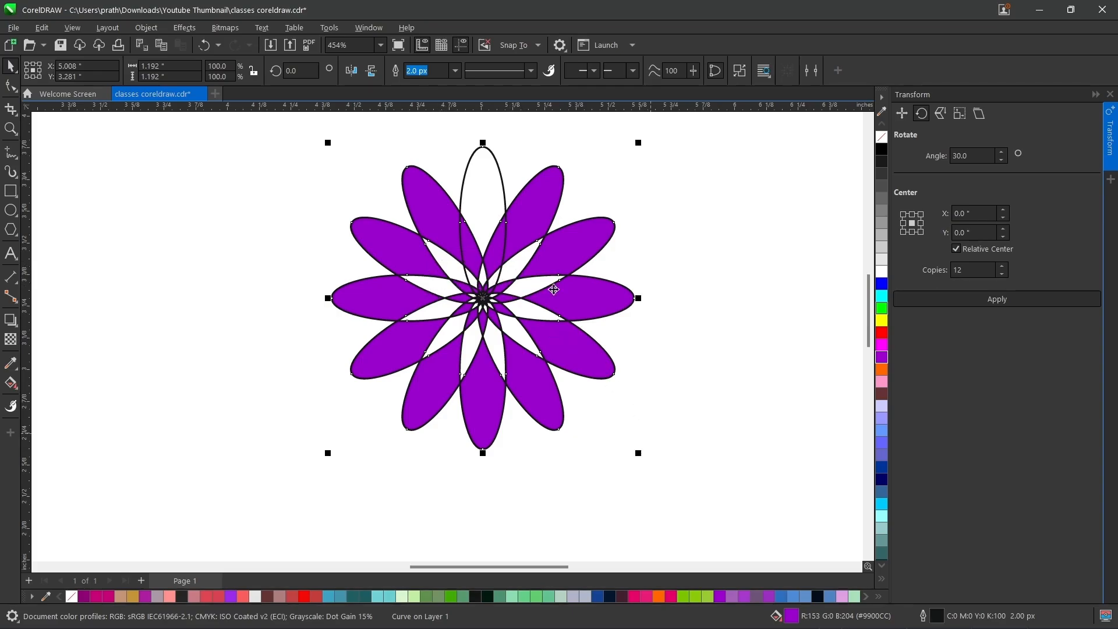
{"action": "left_click", "coordinate": [10, 383]}
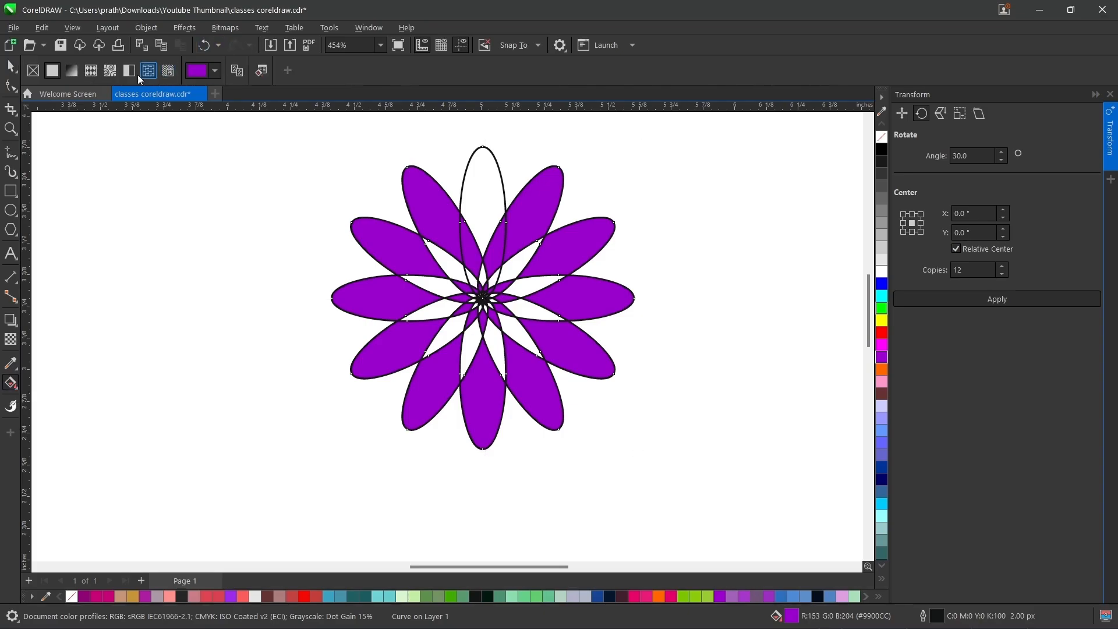
{"action": "left_click", "coordinate": [77, 74]}
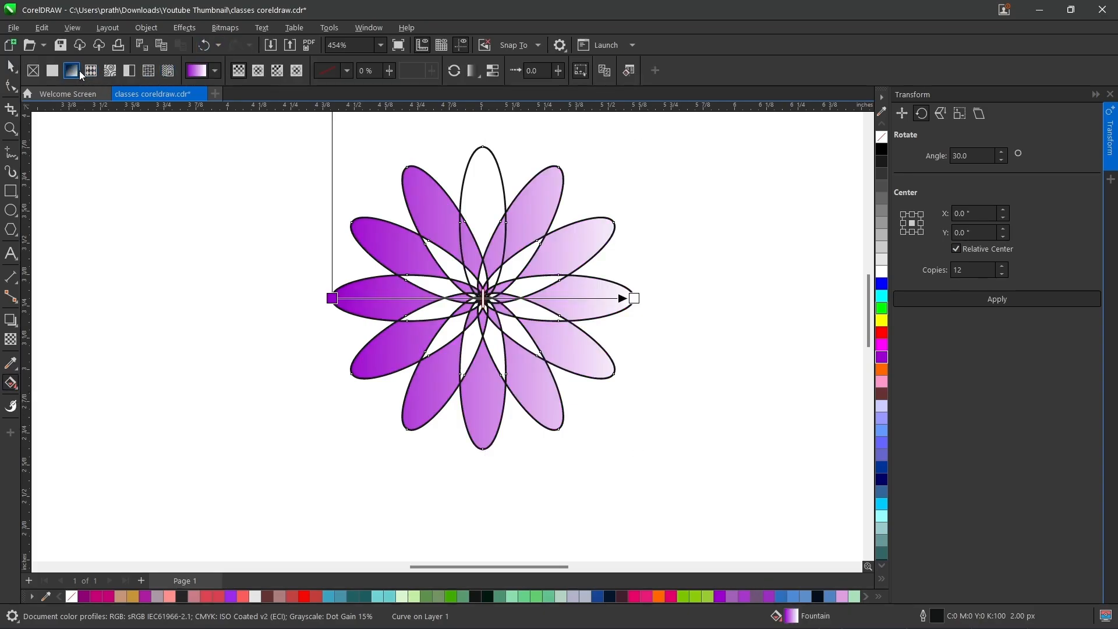
Try the Fill winding option on the flower's fountain fill in the fill editor, then discard the edits.
{"action": "left_click", "coordinate": [604, 70]}
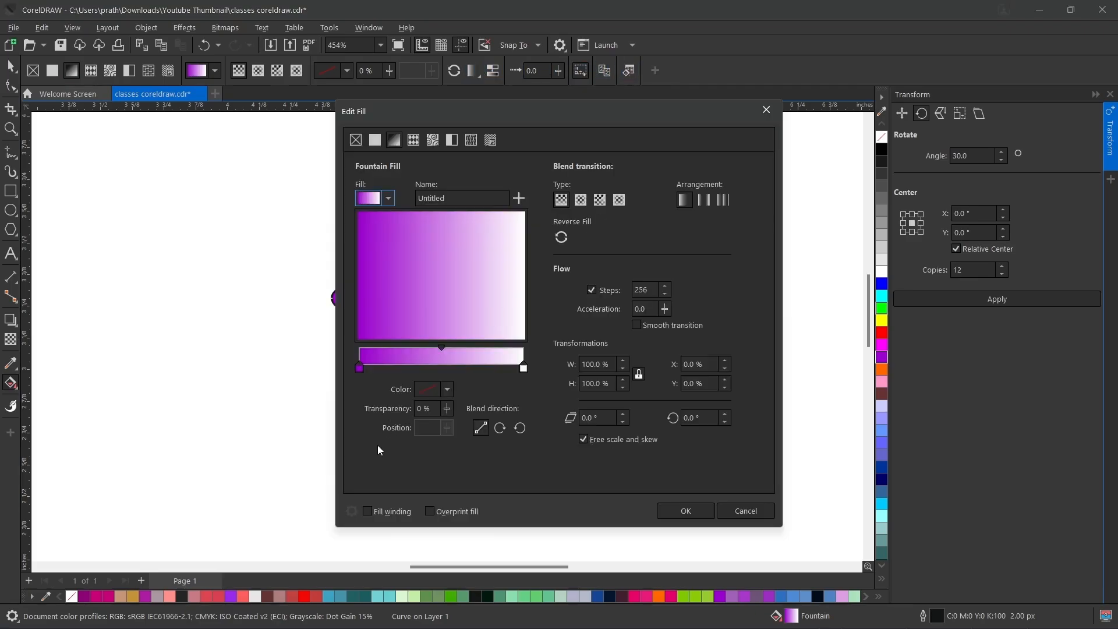
{"action": "left_click_drag", "start_coordinate": [466, 102], "coordinate": [902, 56]}
{"action": "left_click", "coordinate": [805, 465]}
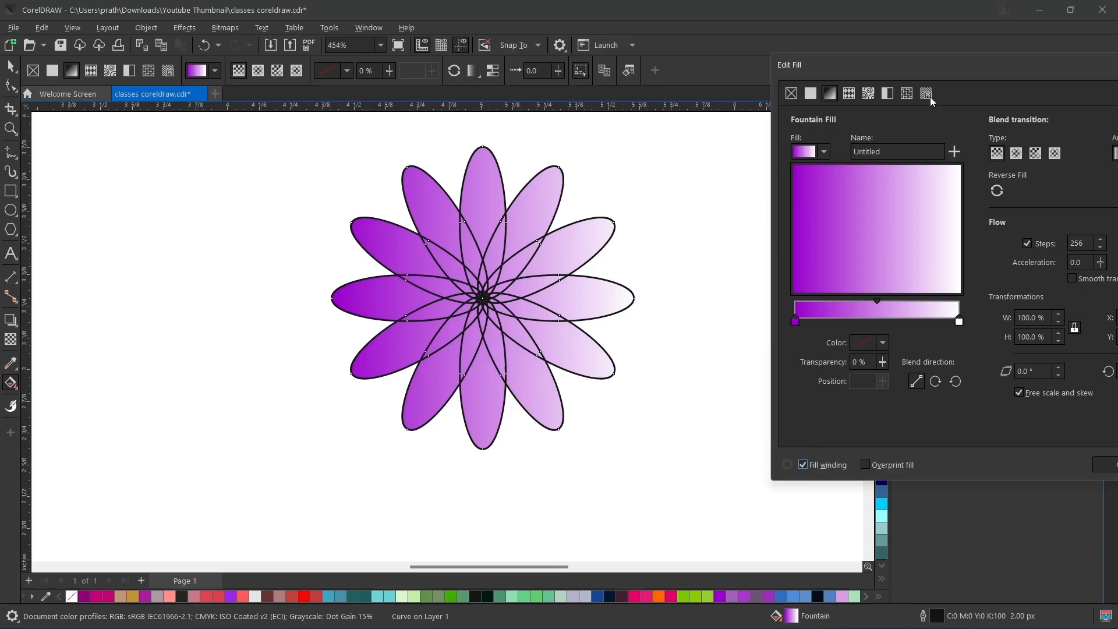
{"action": "left_click_drag", "start_coordinate": [943, 68], "coordinate": [480, 92]}
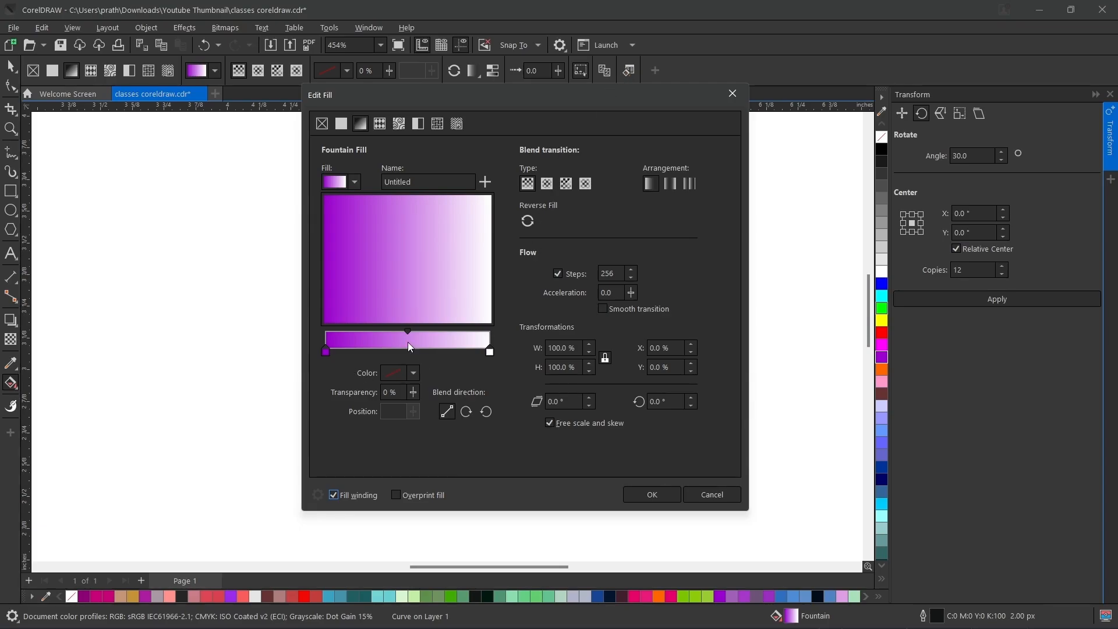
{"action": "left_click", "coordinate": [732, 501]}
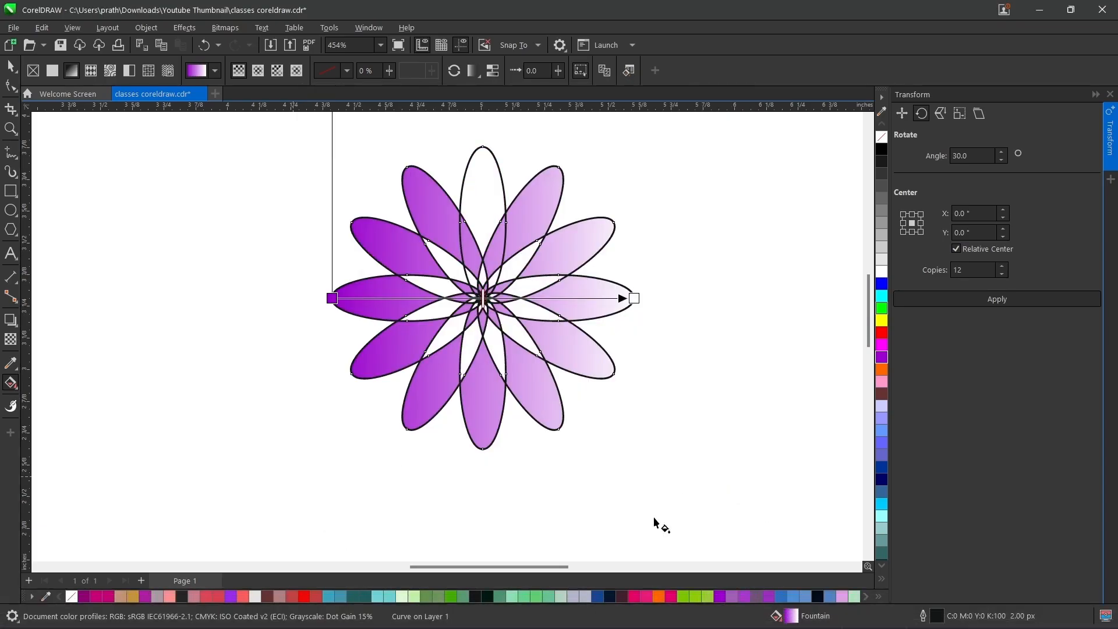
{"action": "double_click", "coordinate": [786, 616]}
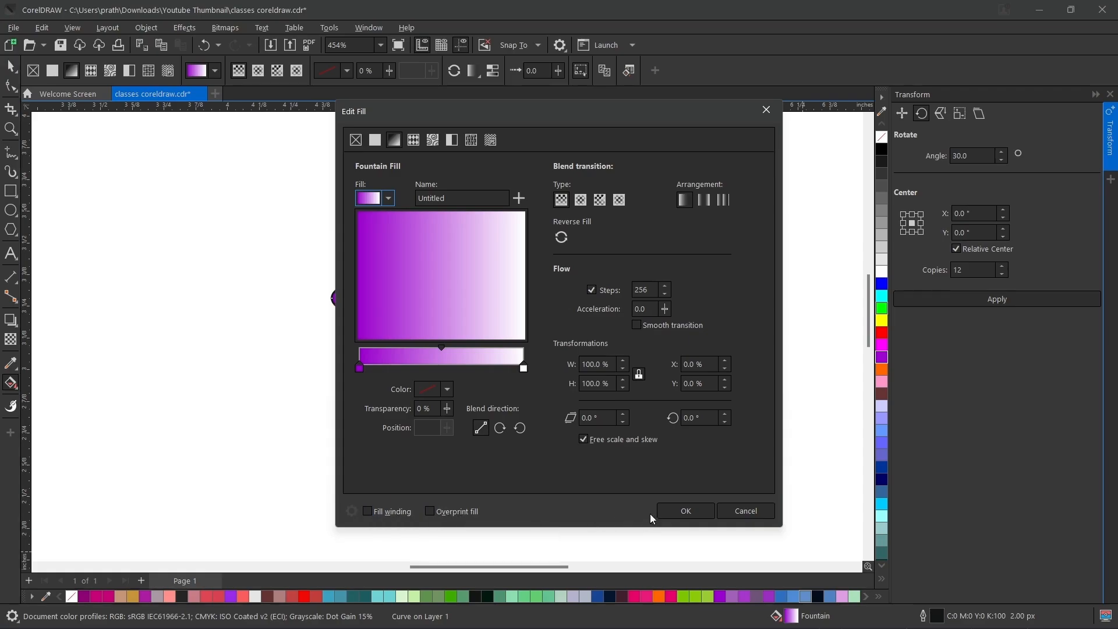
{"action": "left_click", "coordinate": [728, 506]}
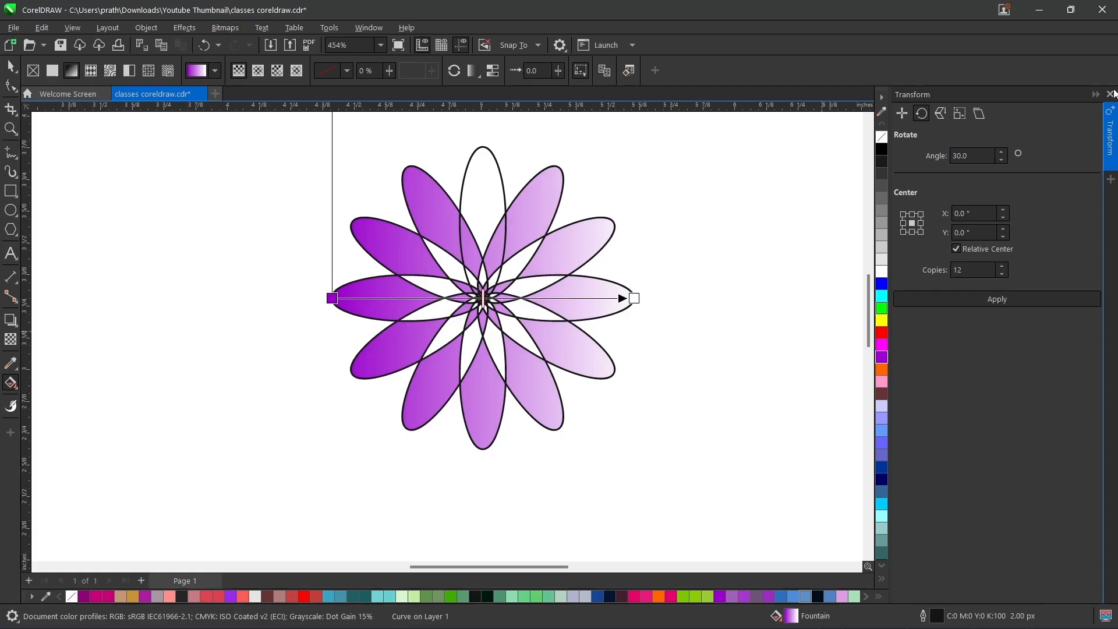
Close the Transform docker.
{"action": "left_click", "coordinate": [1111, 94]}
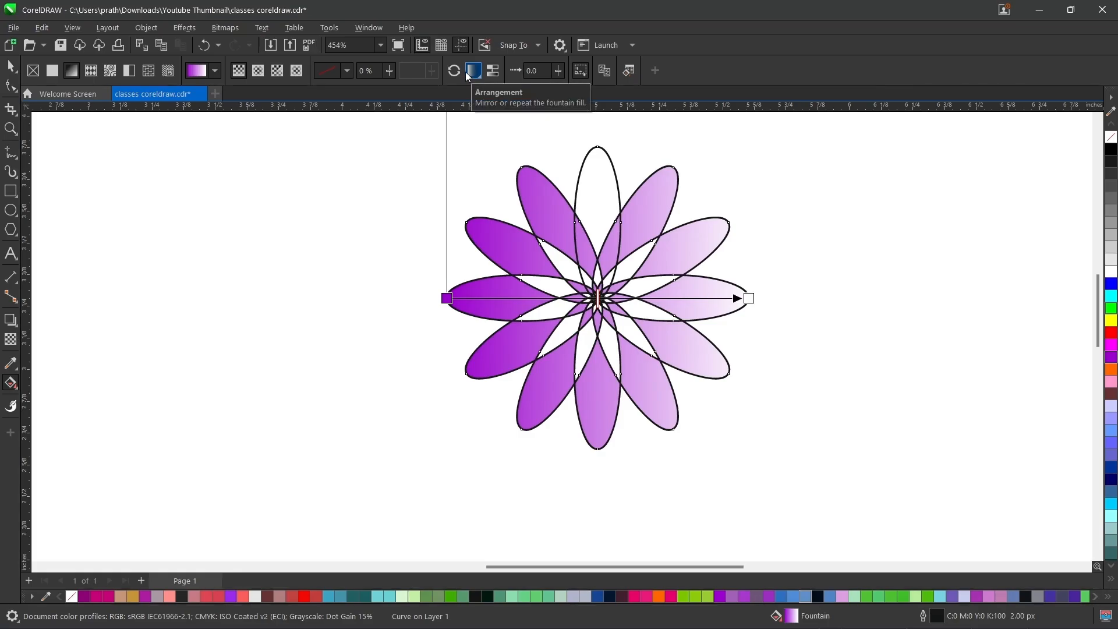
{"action": "scroll", "coordinate": [544, 175], "scroll_direction": "down", "scroll_amount": 3}
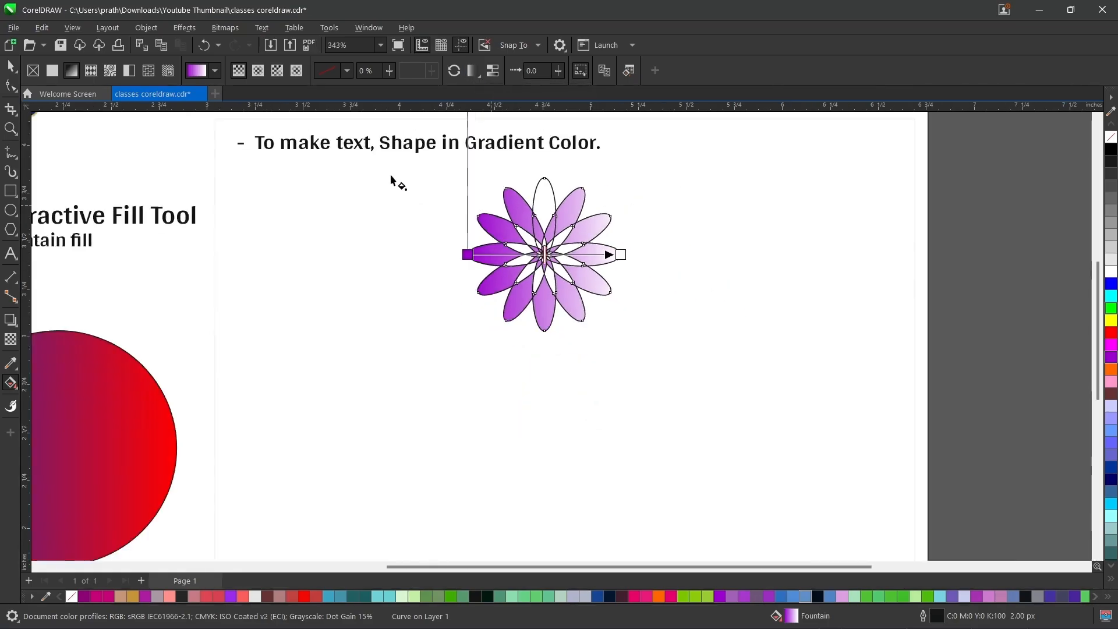